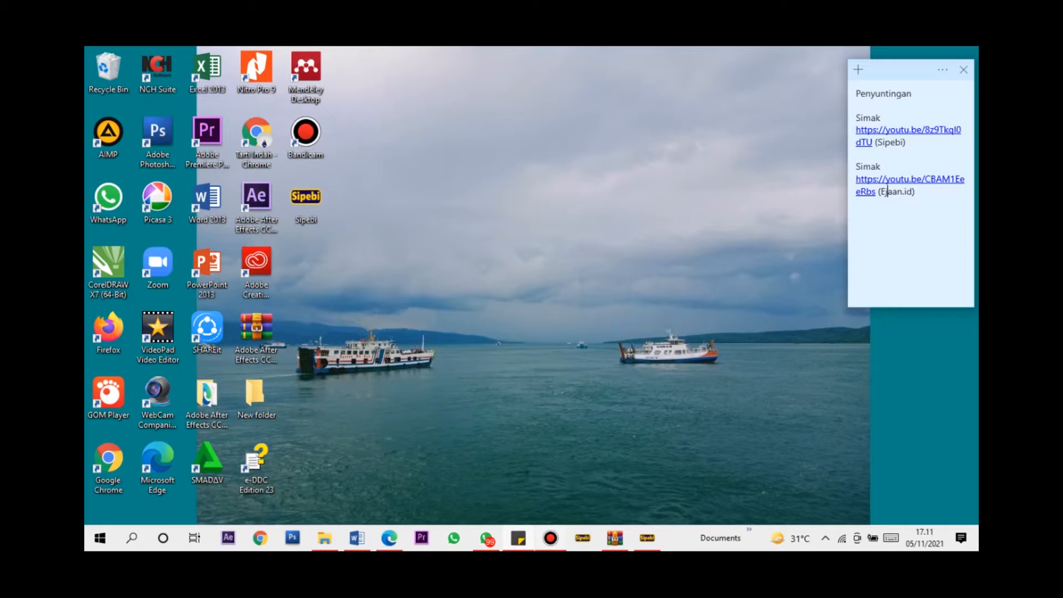
mouse_move(550, 537)
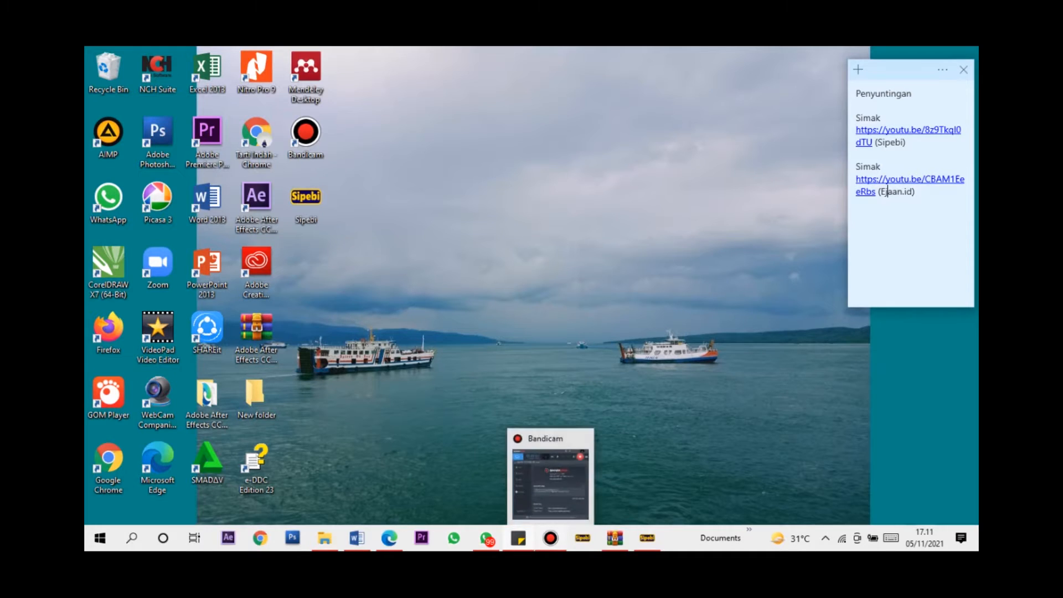
mouse_move(614, 538)
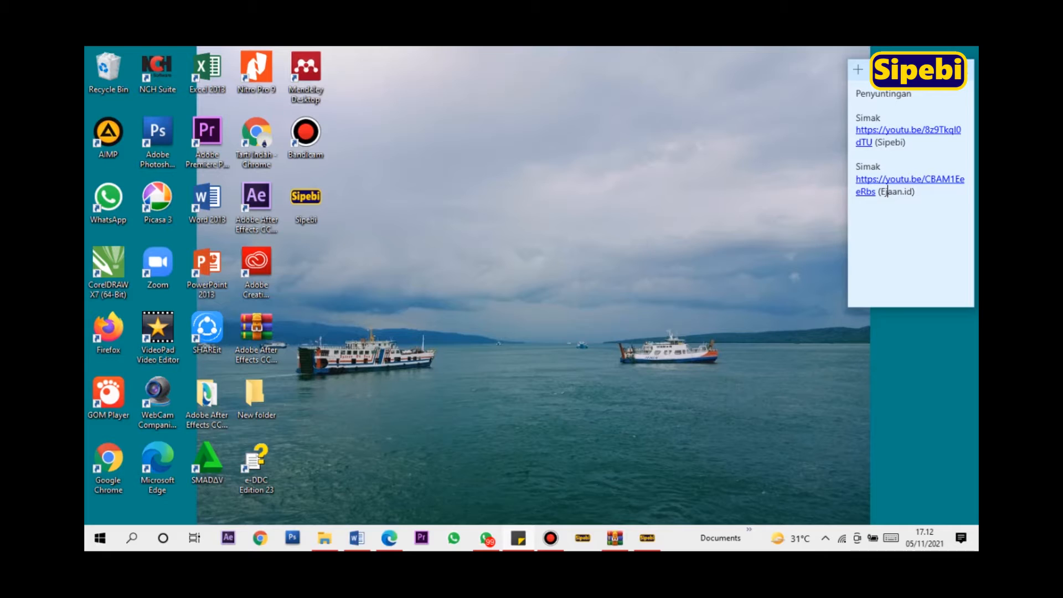
Switch to Microsoft Edge and search Google for "kbbi online".
mouse_move(390, 537)
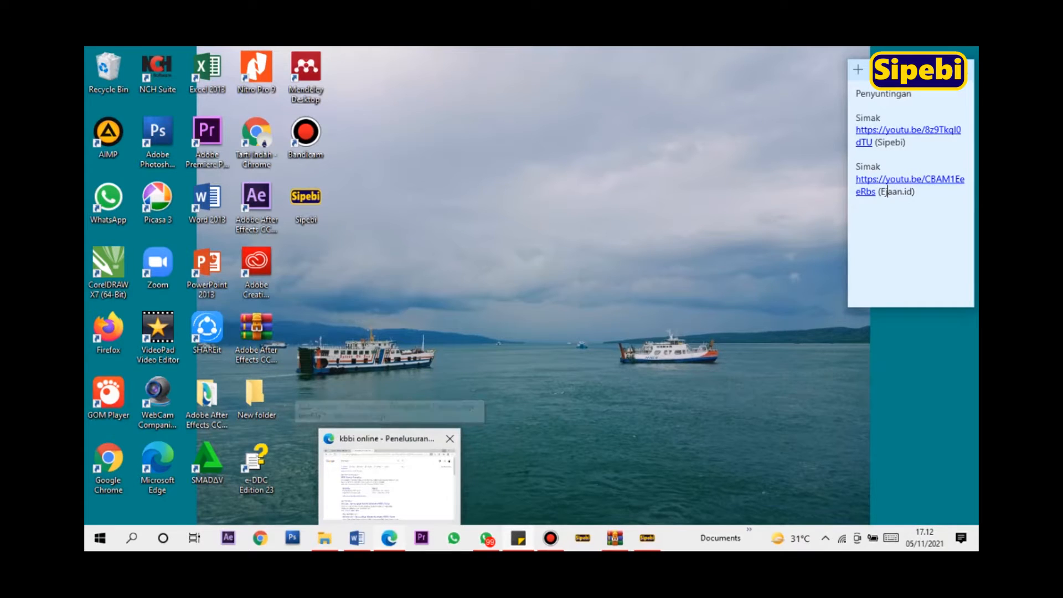
left_click(389, 471)
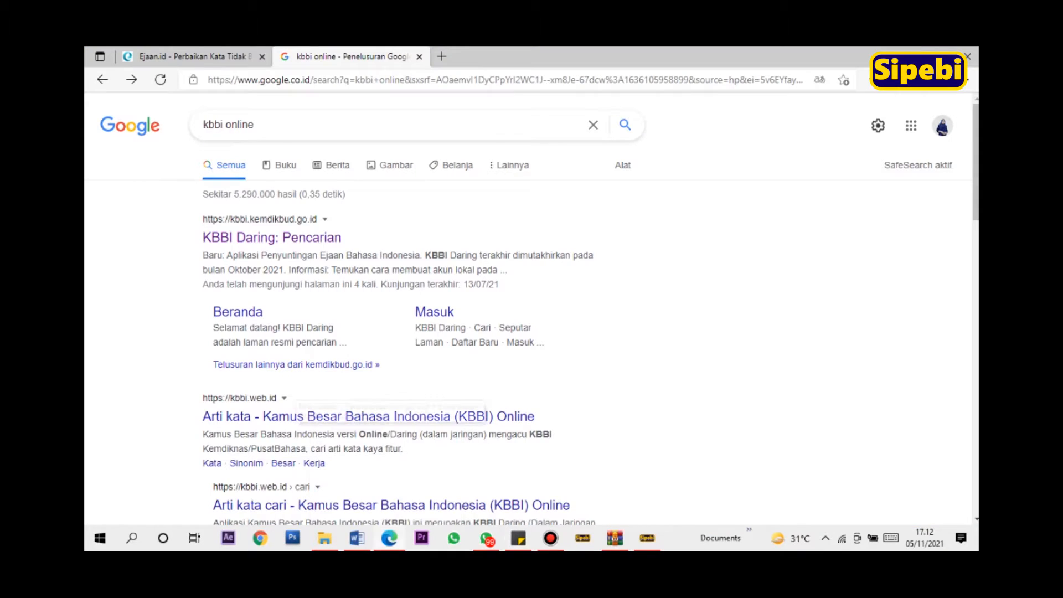
left_click(355, 125)
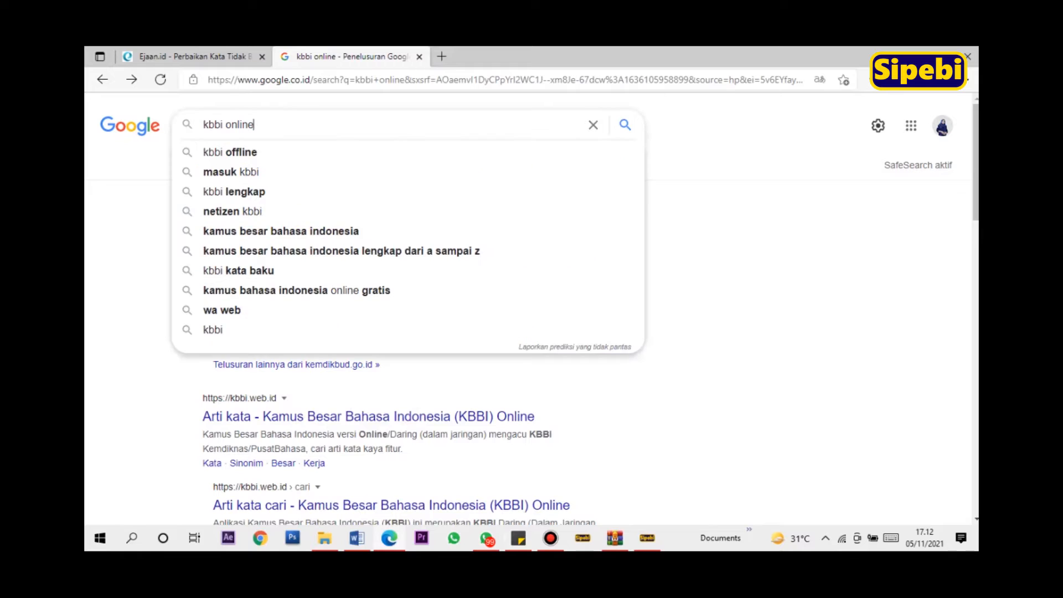
key("Return")
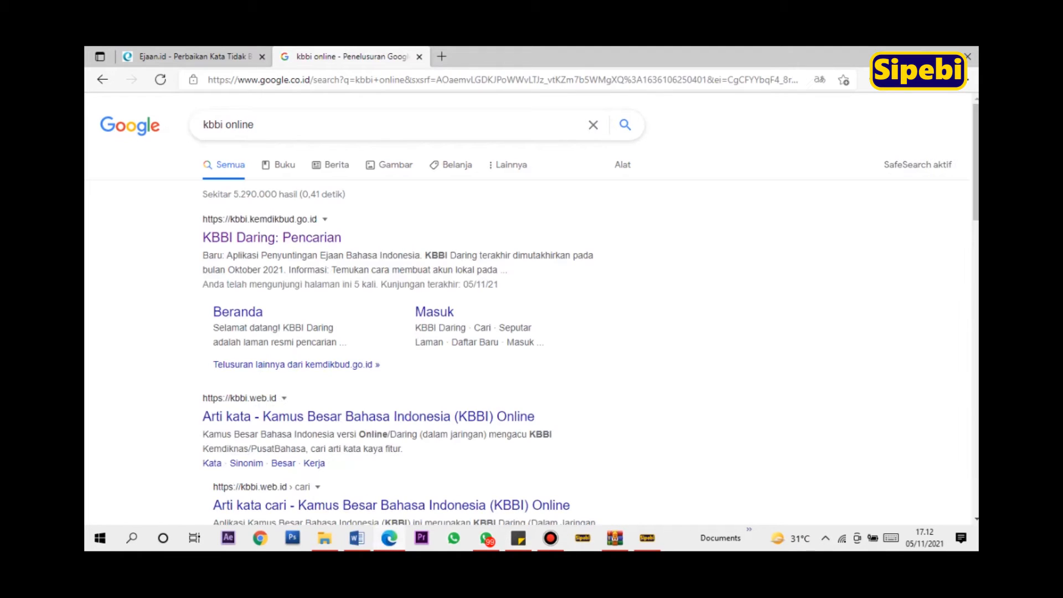
Open the KBBI Daring site from the results and view its Sipebi application download page.
left_click(272, 238)
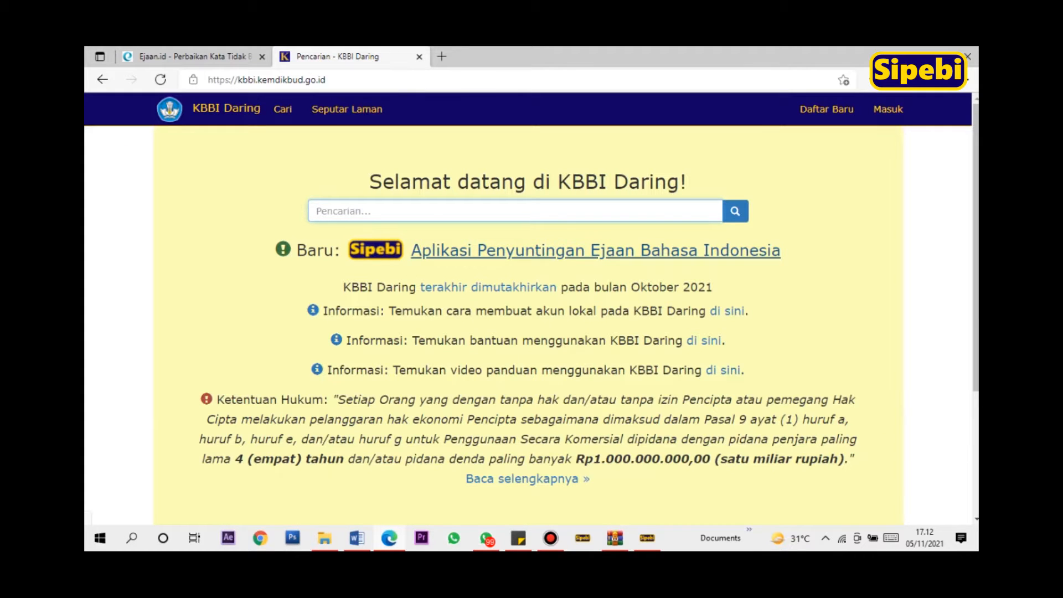
left_click(595, 251)
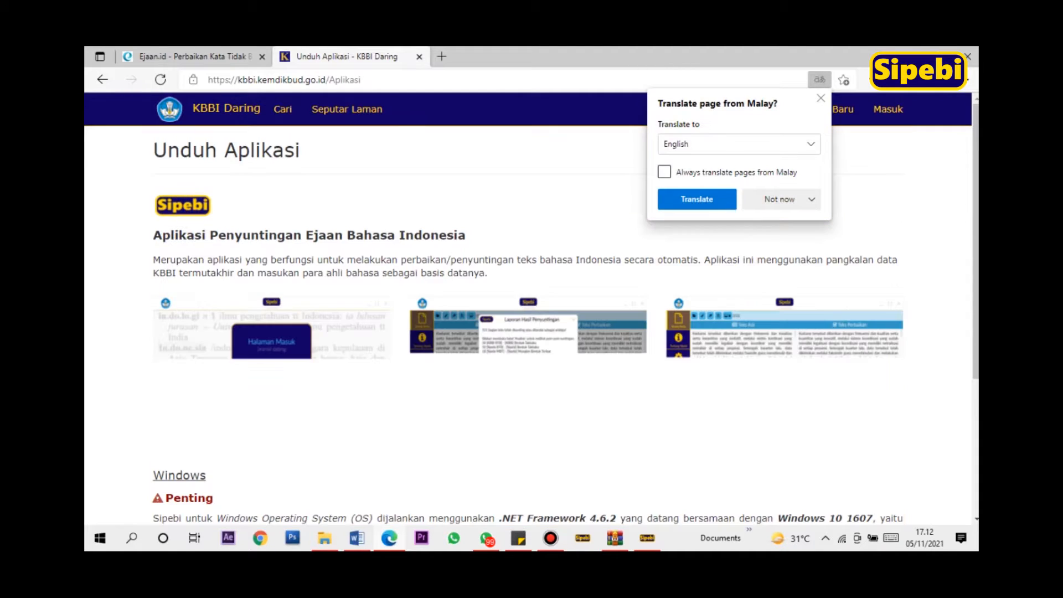
scroll(528, 325, "down", 4)
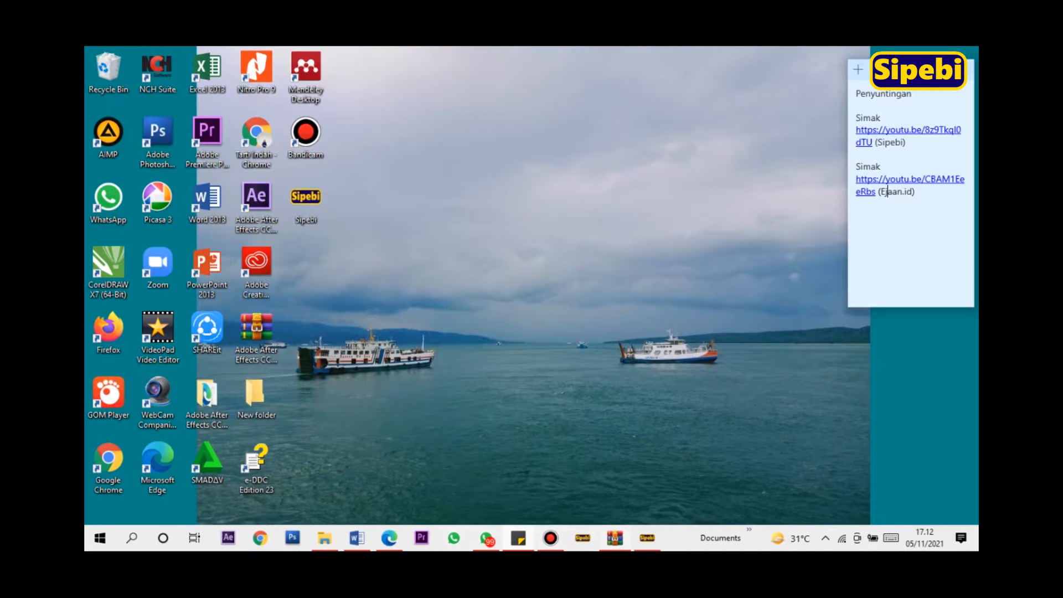
Switch to Sipebi, enter its workspace from the welcome page and maximize the window.
mouse_move(647, 537)
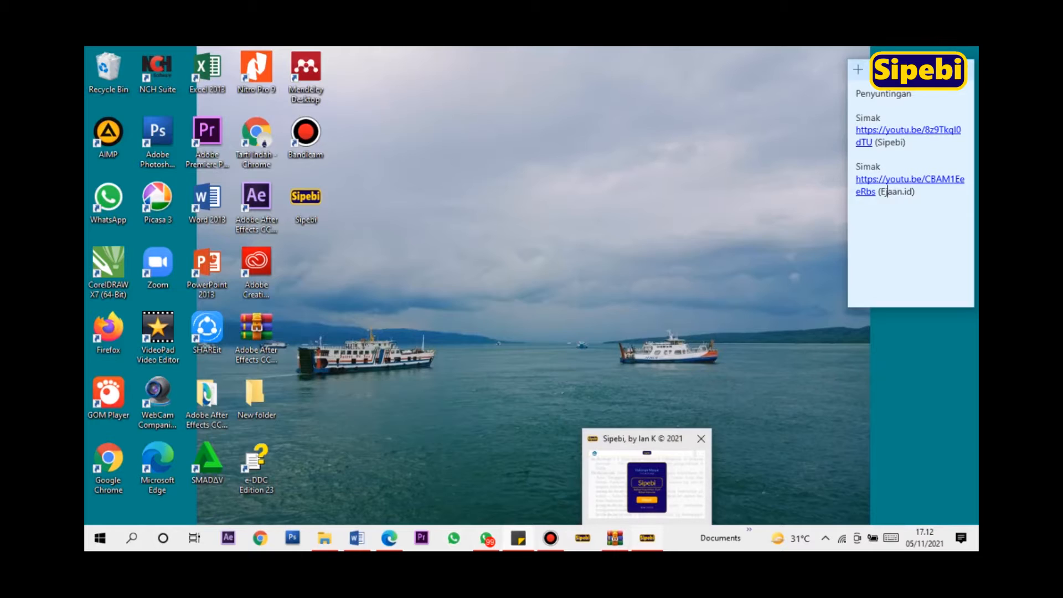
mouse_move(647, 482)
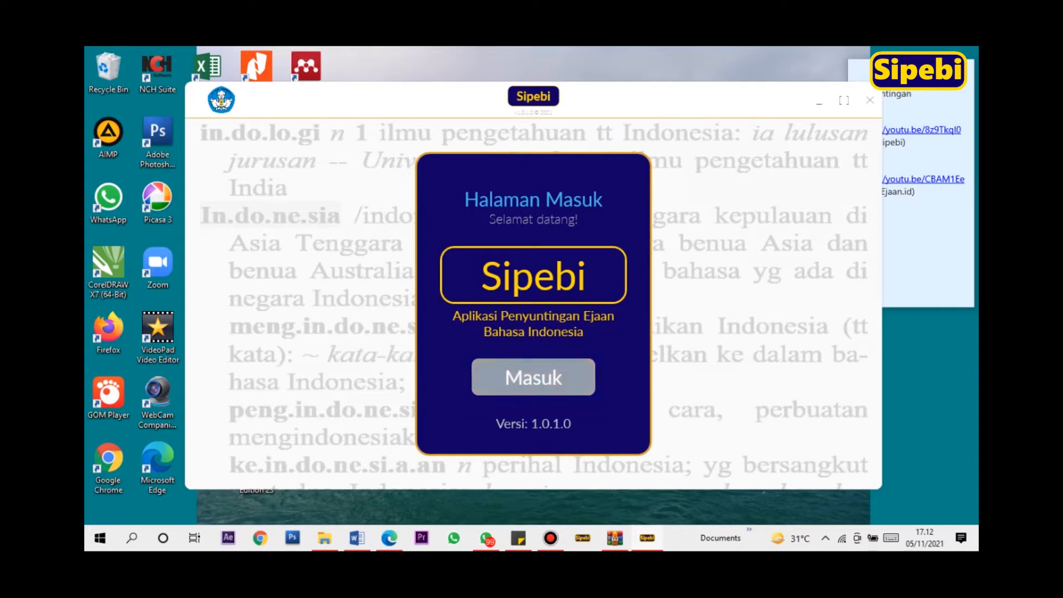
left_click(533, 377)
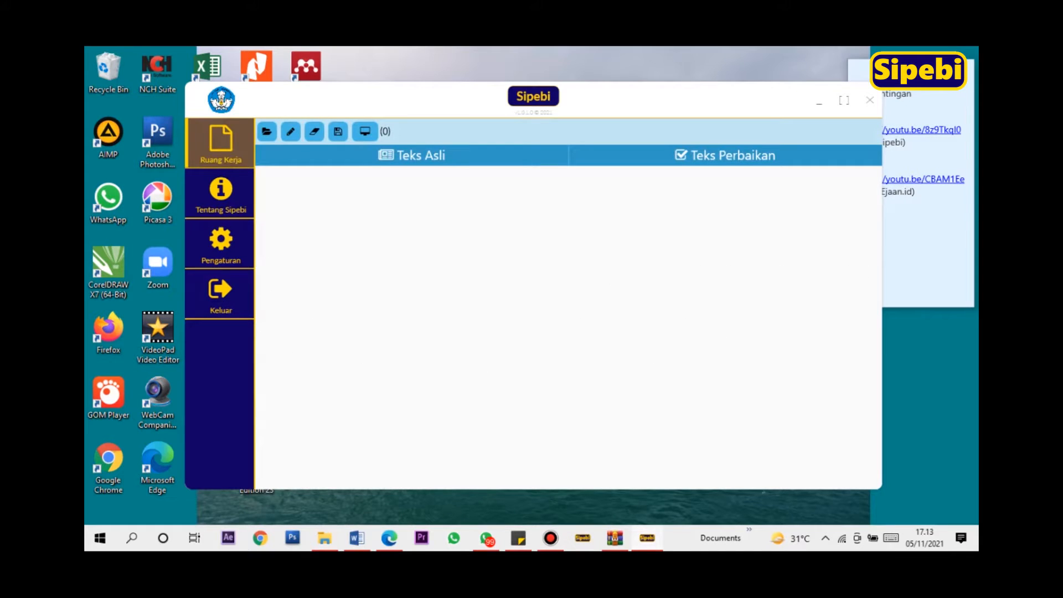
left_click(844, 101)
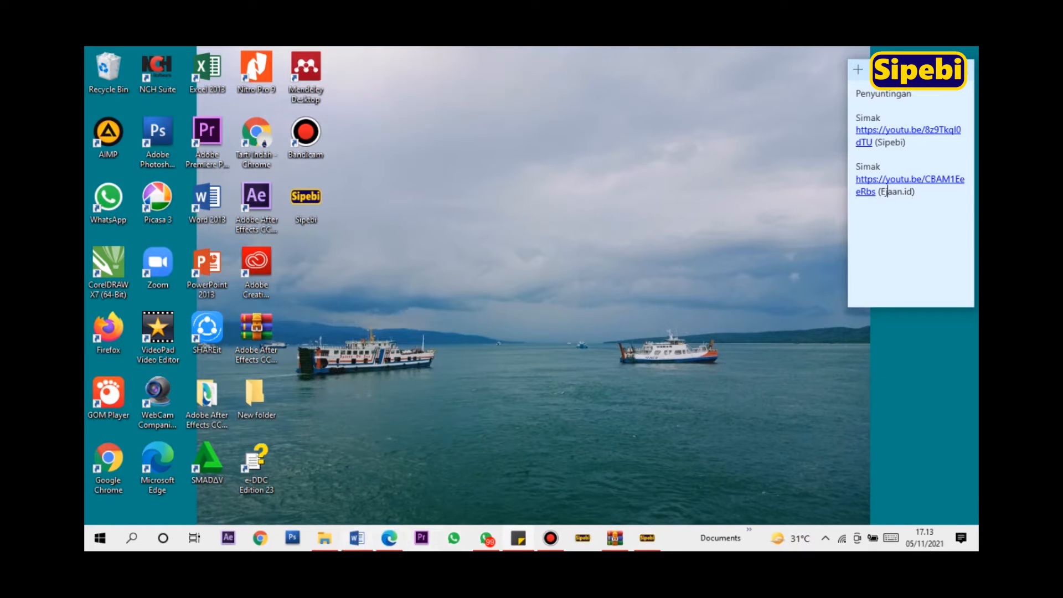
Switch to the novel outline in Word and copy both paragraphs of the Sinopsis section.
mouse_move(357, 538)
left_click(357, 481)
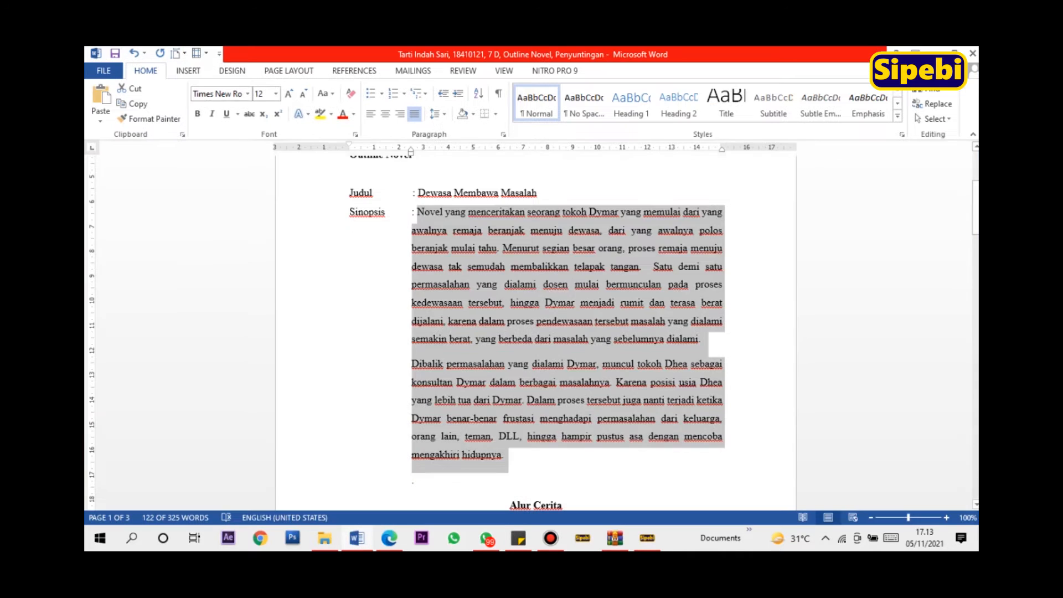
left_click(476, 318)
scroll(476, 318, "up", 3)
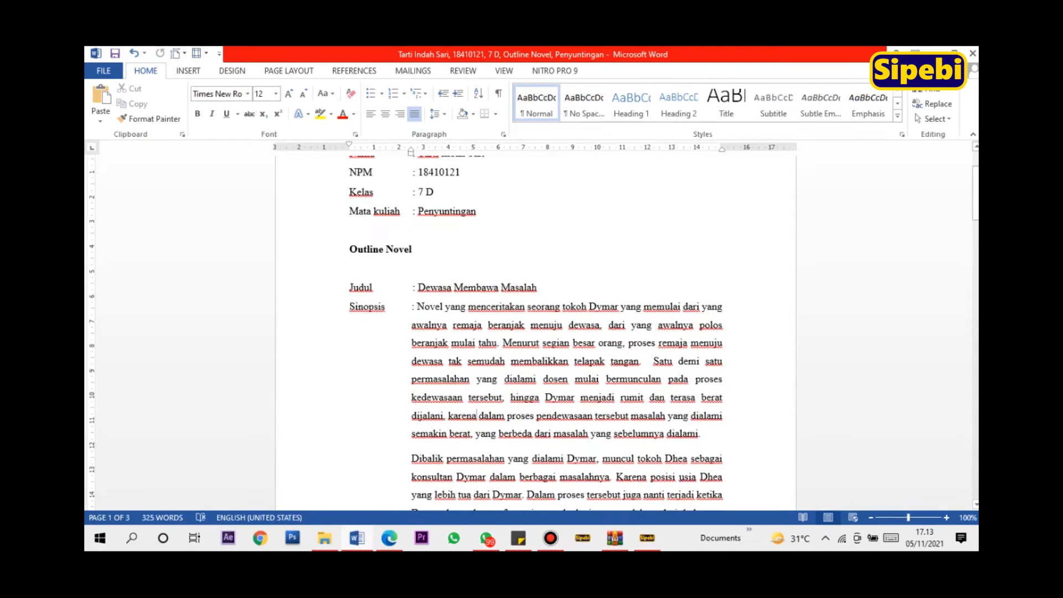
scroll(536, 332, "down", 1)
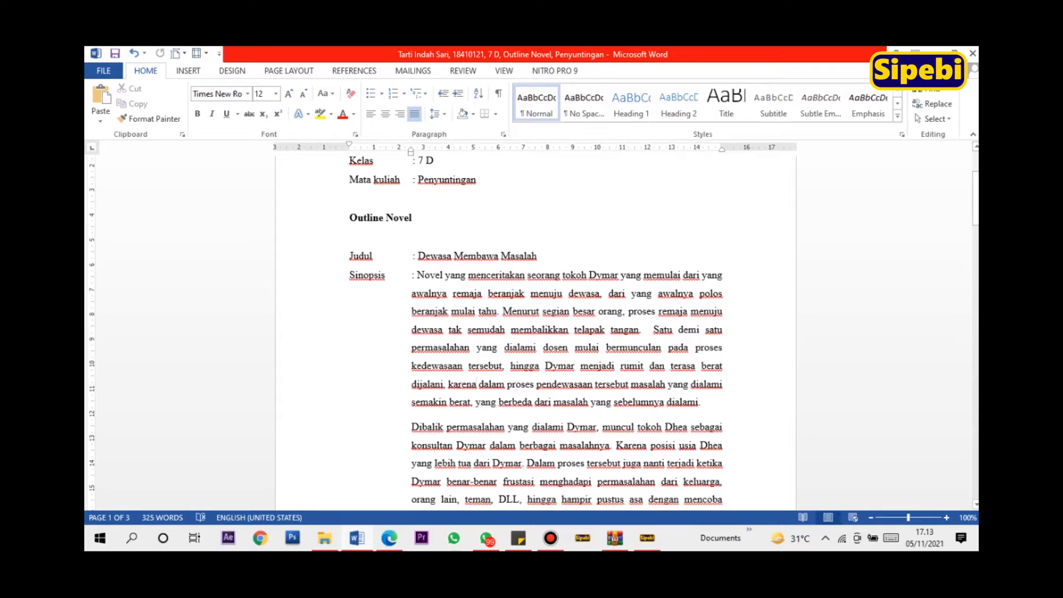
scroll(535, 332, "down", 1)
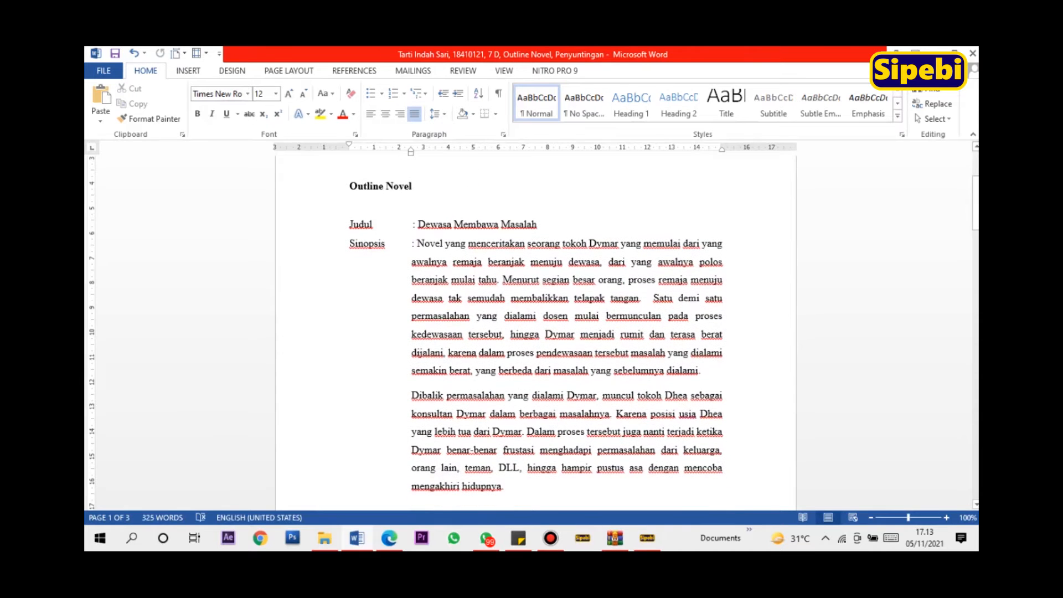
left_click_drag(417, 244, 508, 487)
key("ctrl+c")
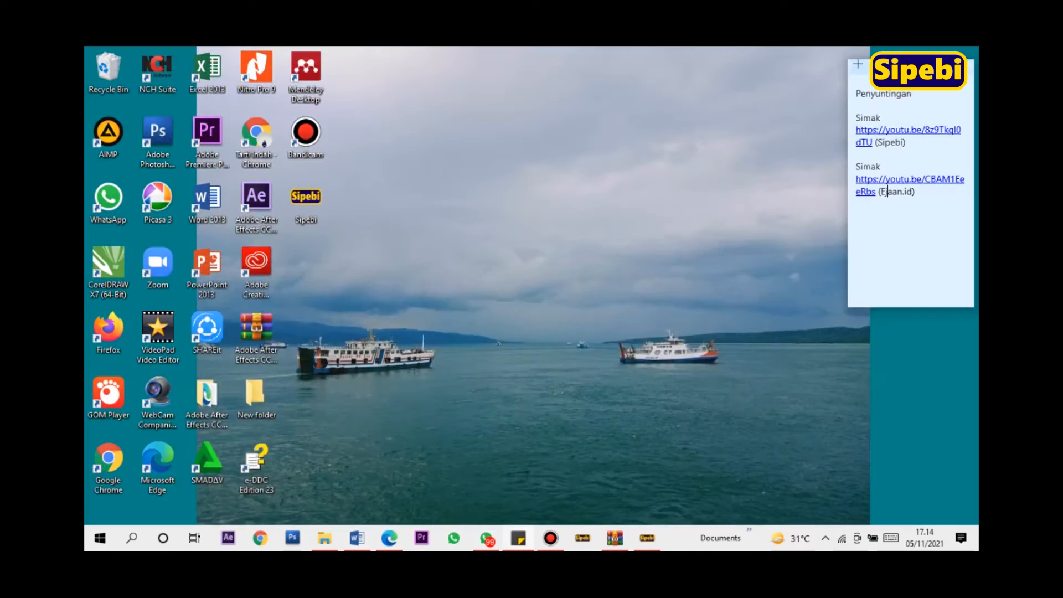
Switch back to Sipebi and paste the copied synopsis as the original text (Teks Asli).
mouse_move(646, 538)
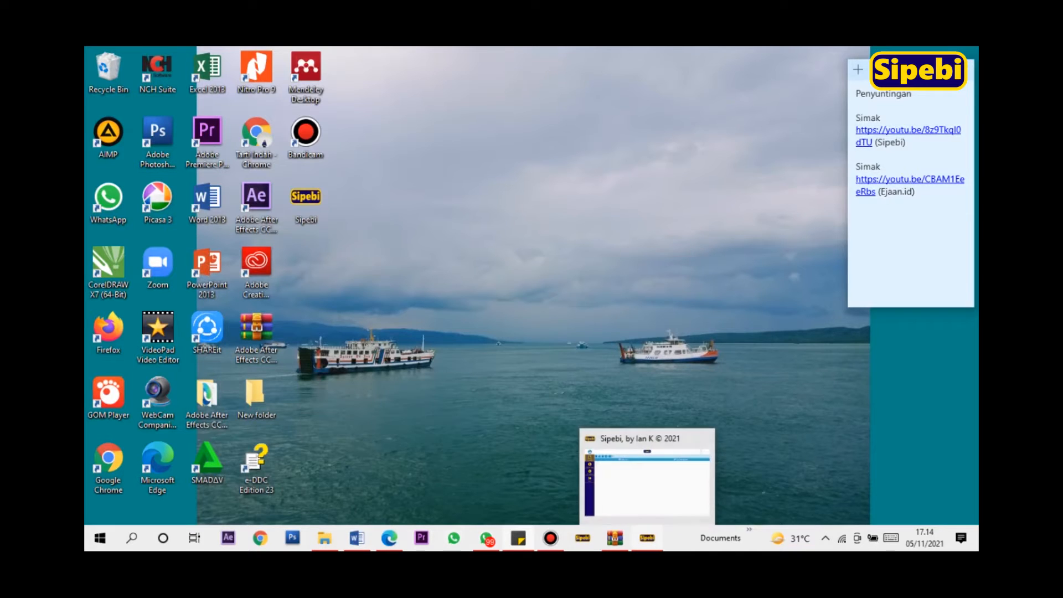
left_click(648, 482)
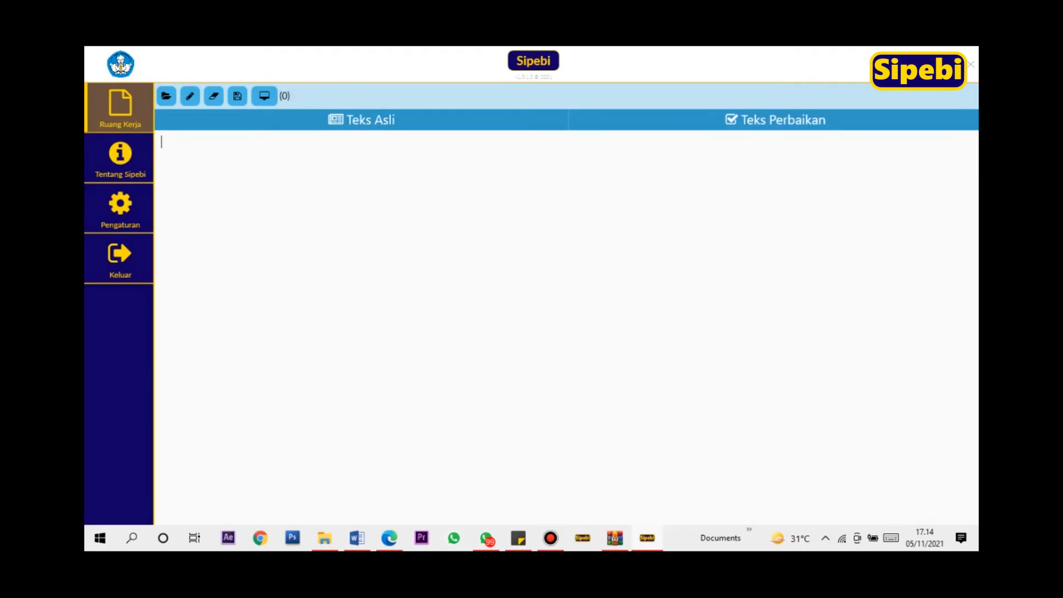
right_click(282, 173)
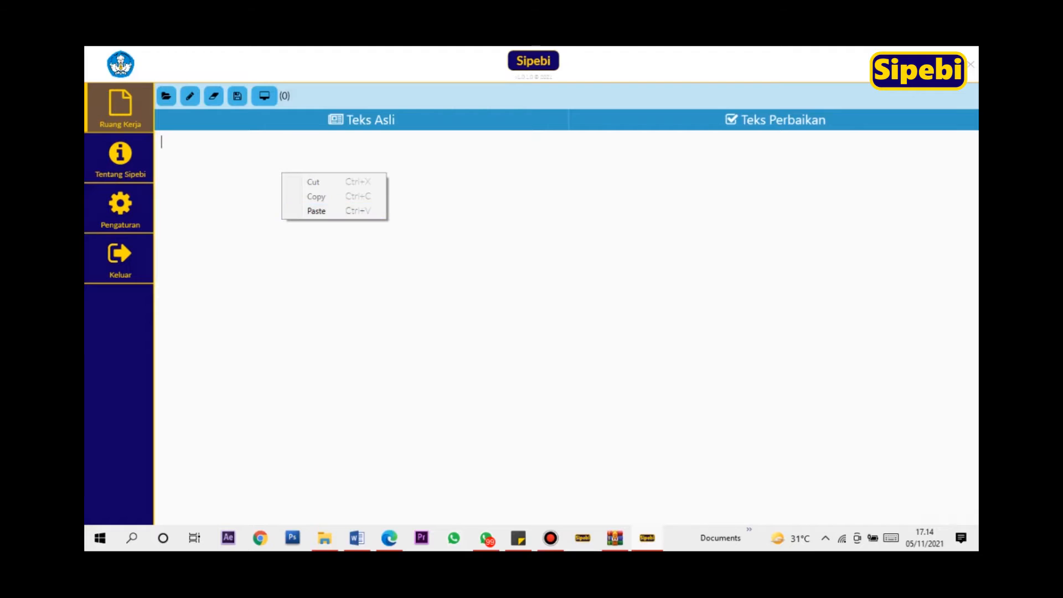
left_click(316, 210)
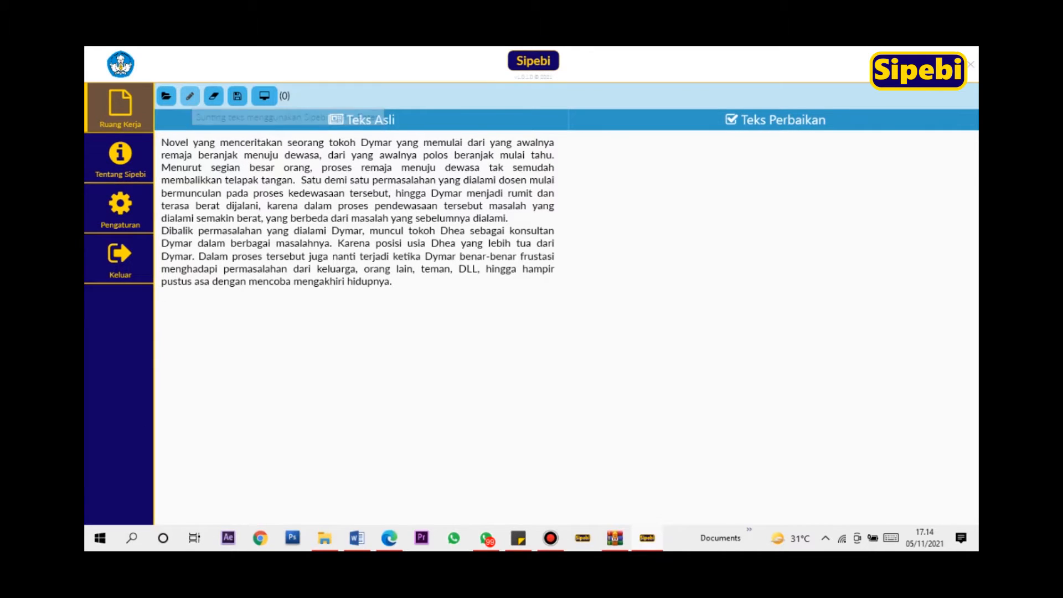
Run Sipebi's editing on the pasted text, dismiss the report and show the analysis table.
key("ctrl+Return")
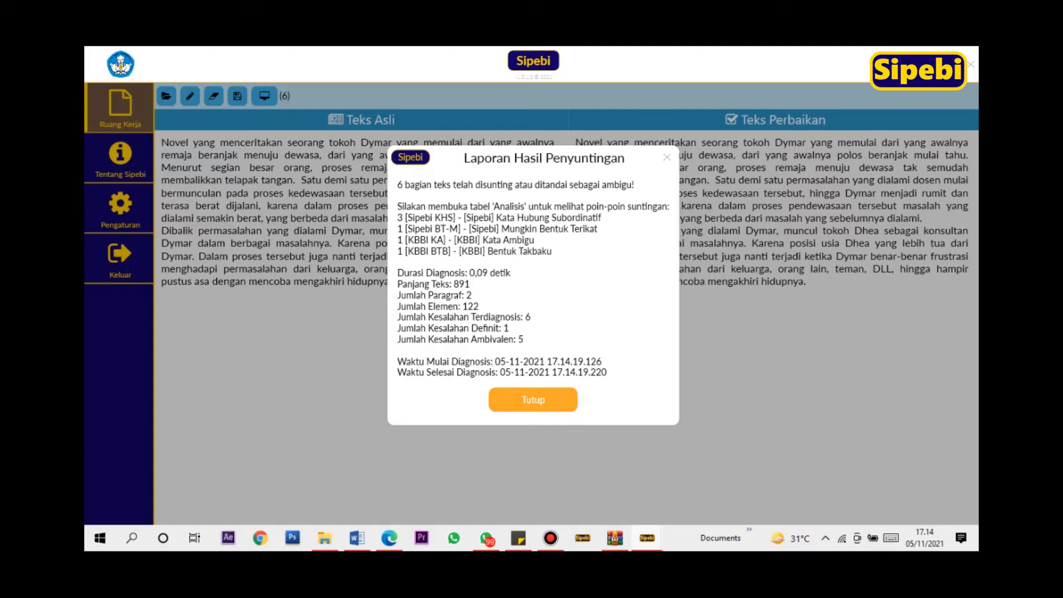
left_click(533, 400)
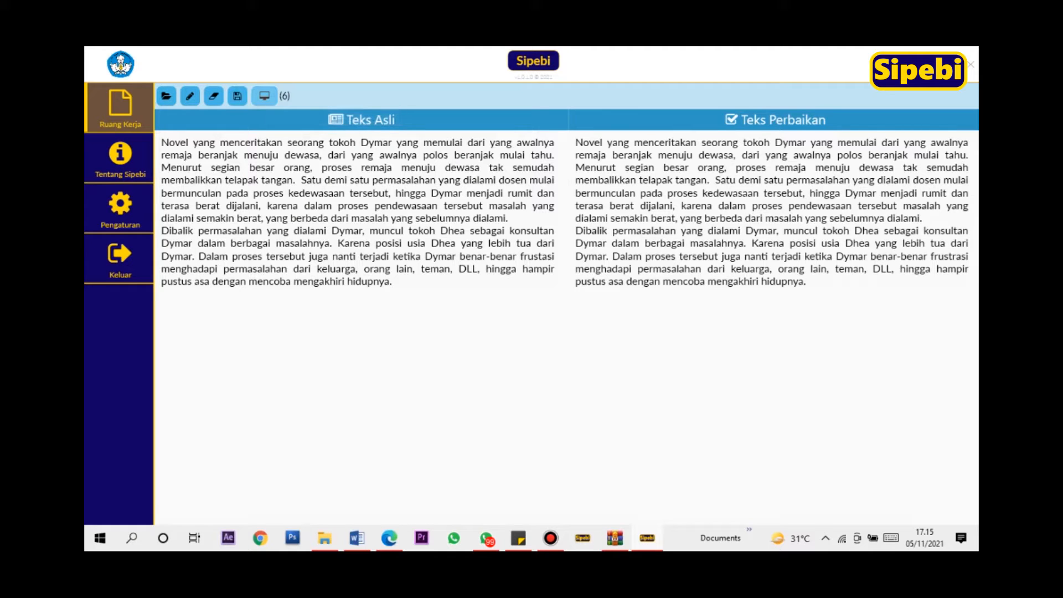
left_click(264, 96)
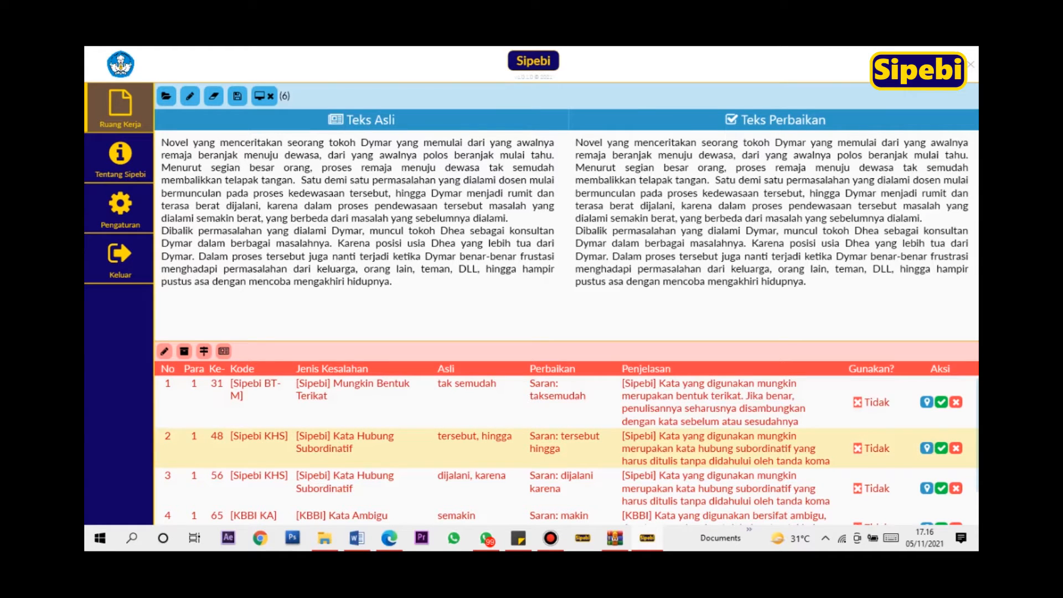
Mark the suggestions "DLL hingga", "taksemudah", "makin" and "dijalani karena" as used in the analysis table, and rerun Sipebi's editing.
scroll(566, 448, "down", 2)
scroll(566, 448, "up", 2)
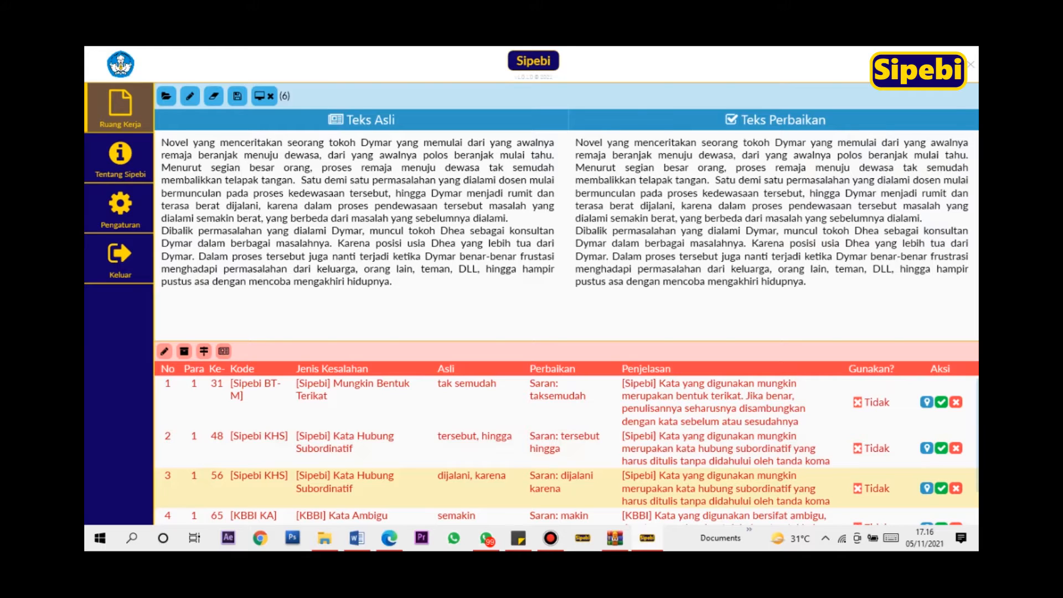
scroll(565, 493, "down", 2)
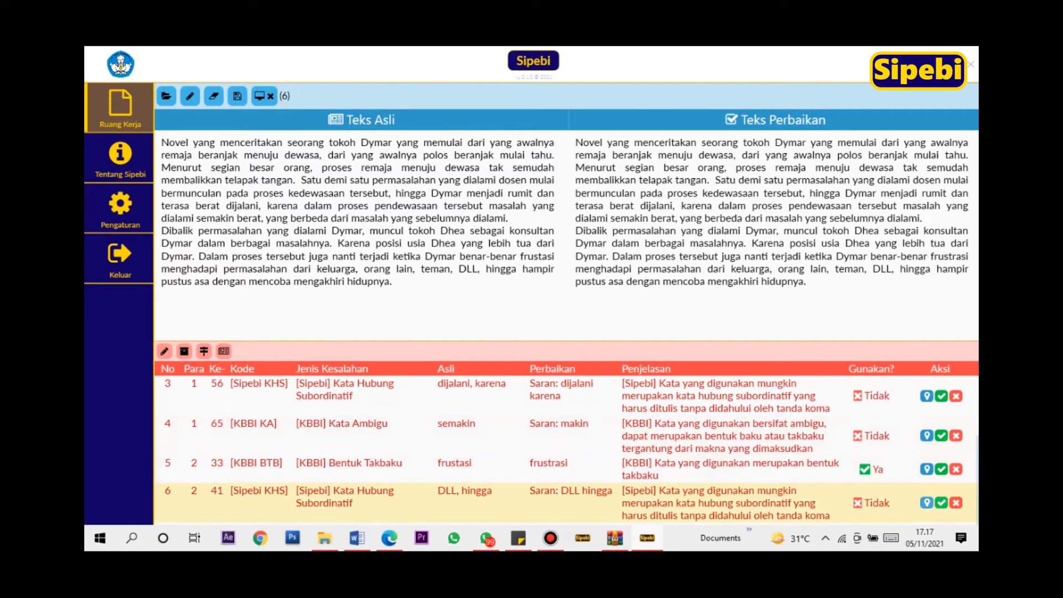
left_click(941, 502)
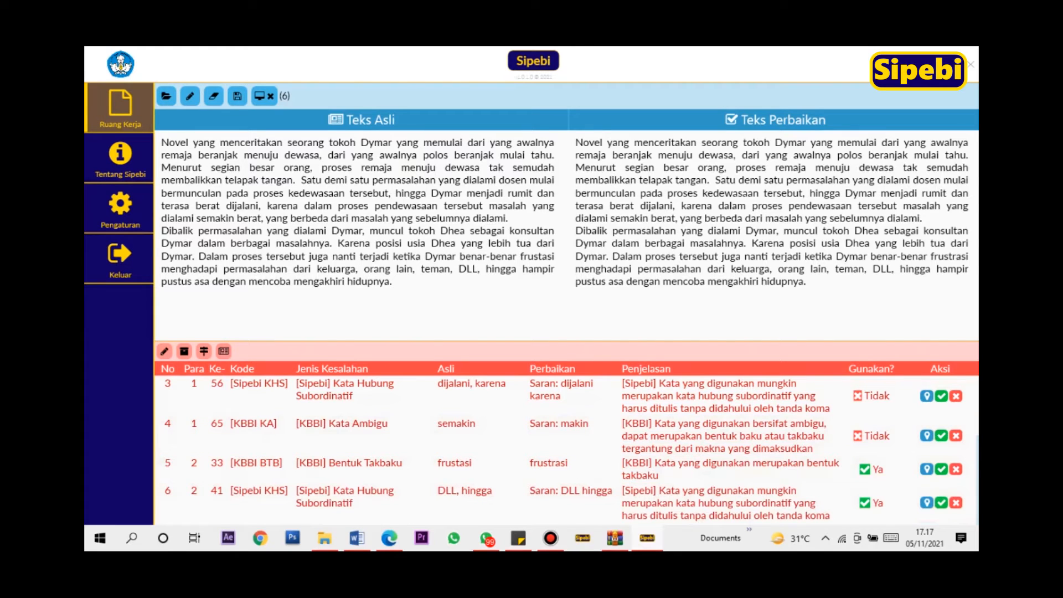
scroll(830, 448, "up", 2)
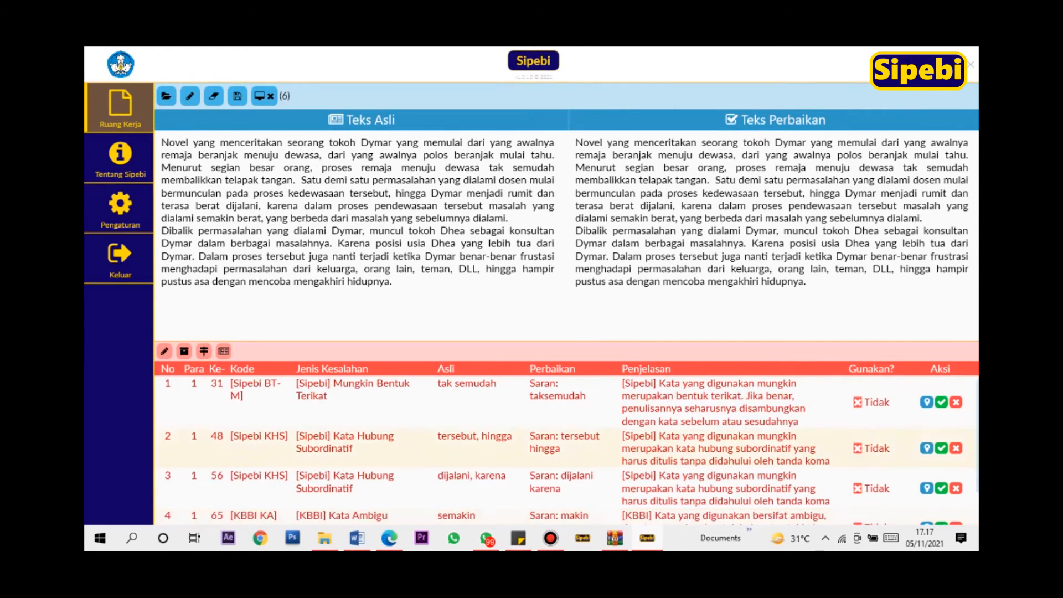
scroll(863, 448, "down", 2)
scroll(863, 448, "up", 2)
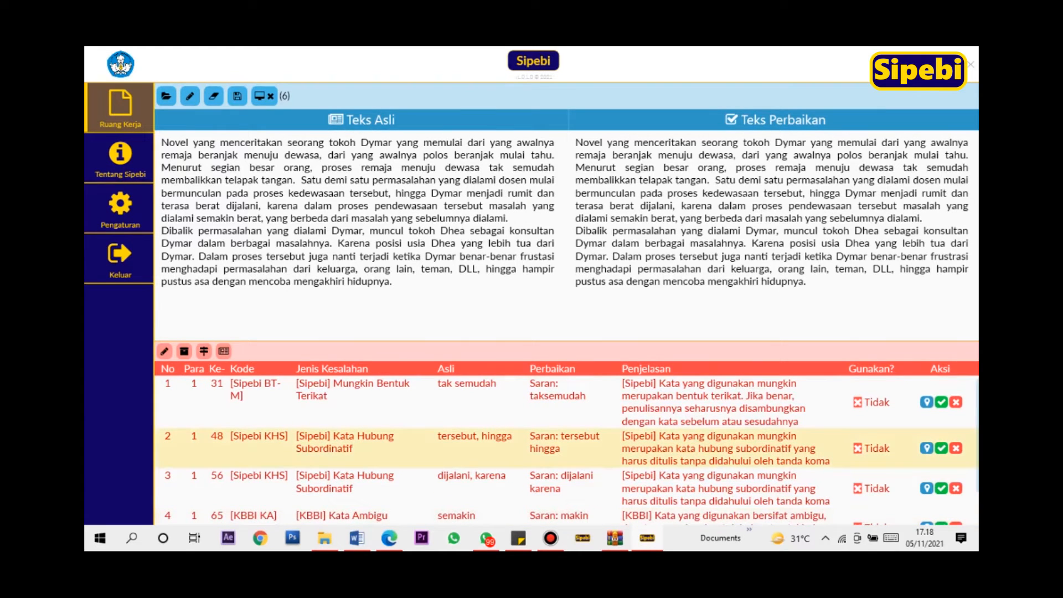
left_click(941, 402)
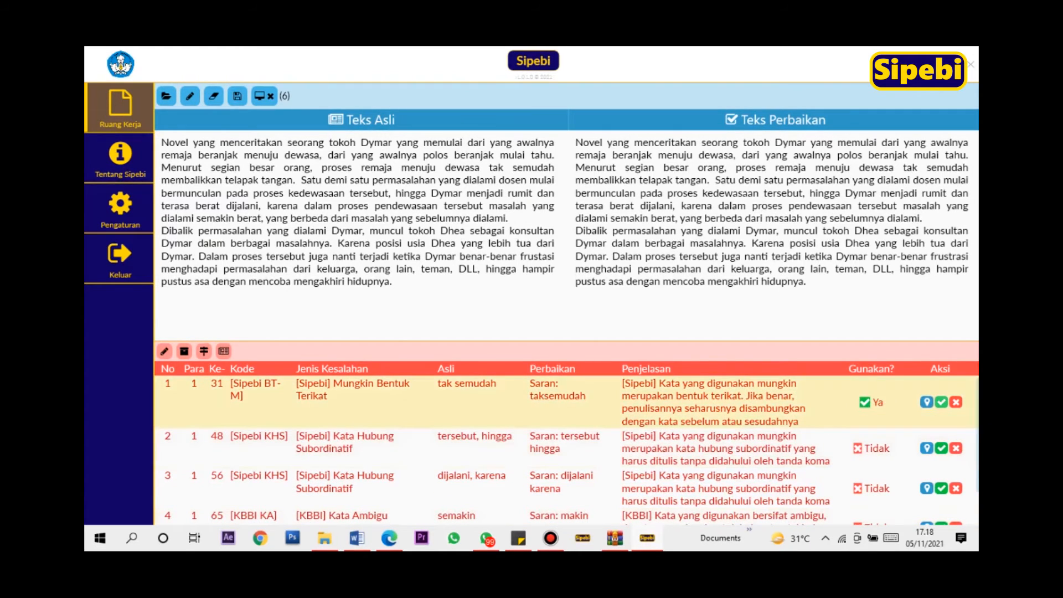
scroll(941, 448, "down", 2)
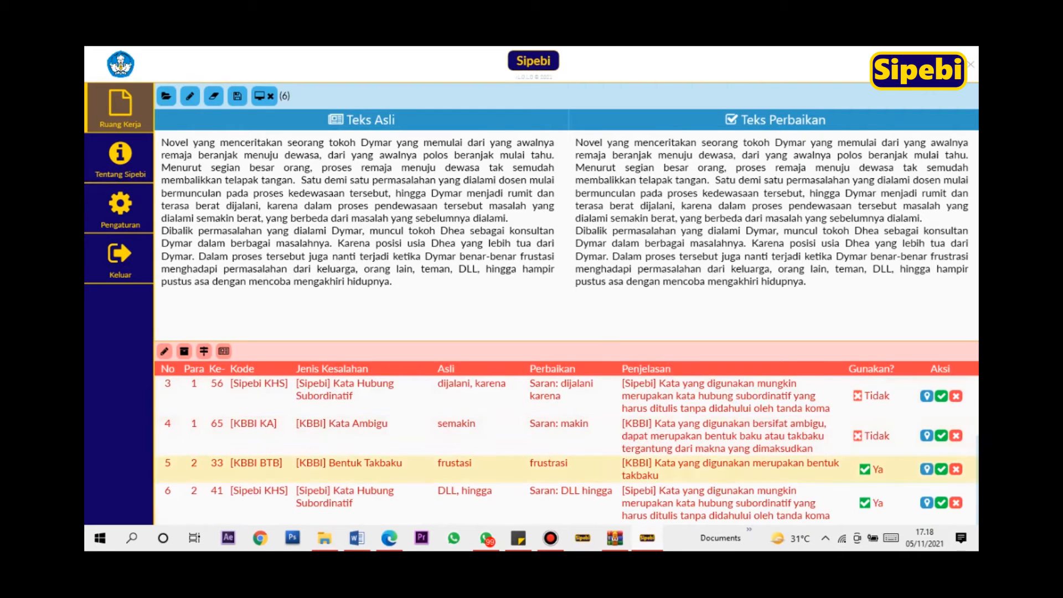
left_click(941, 436)
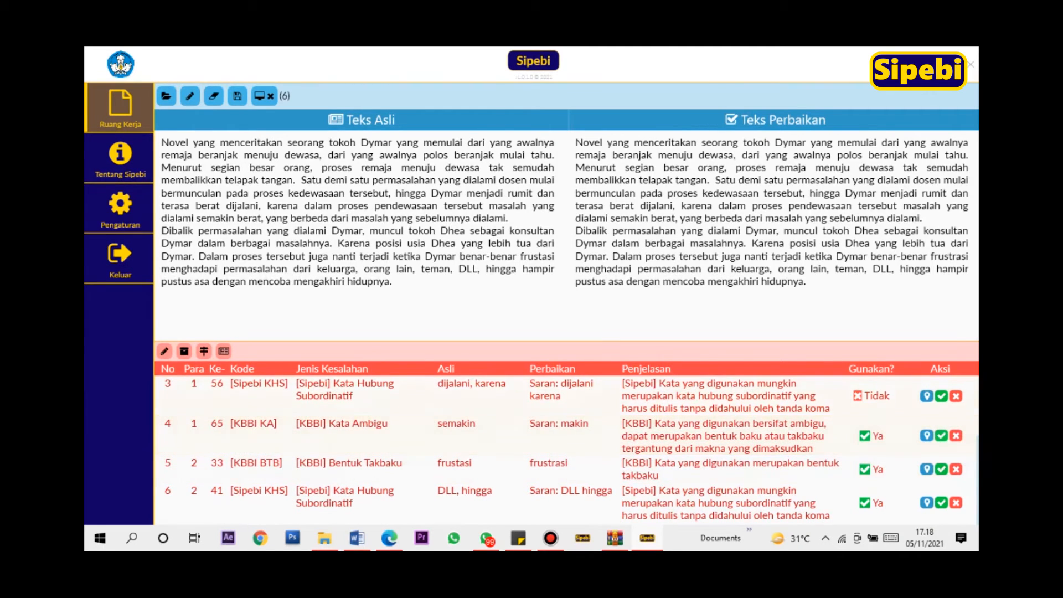
left_click(941, 395)
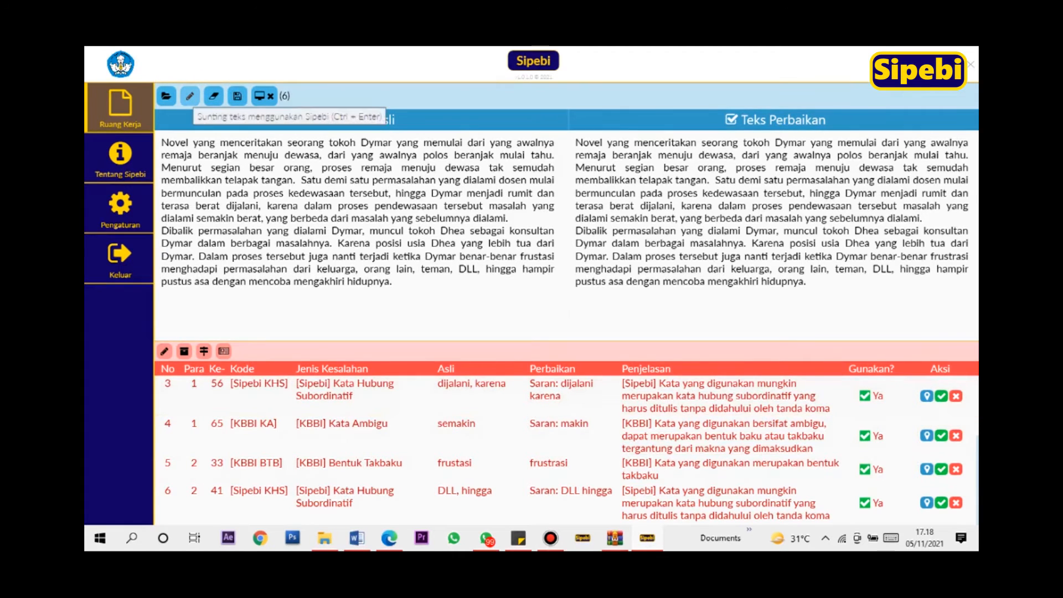
left_click(190, 96)
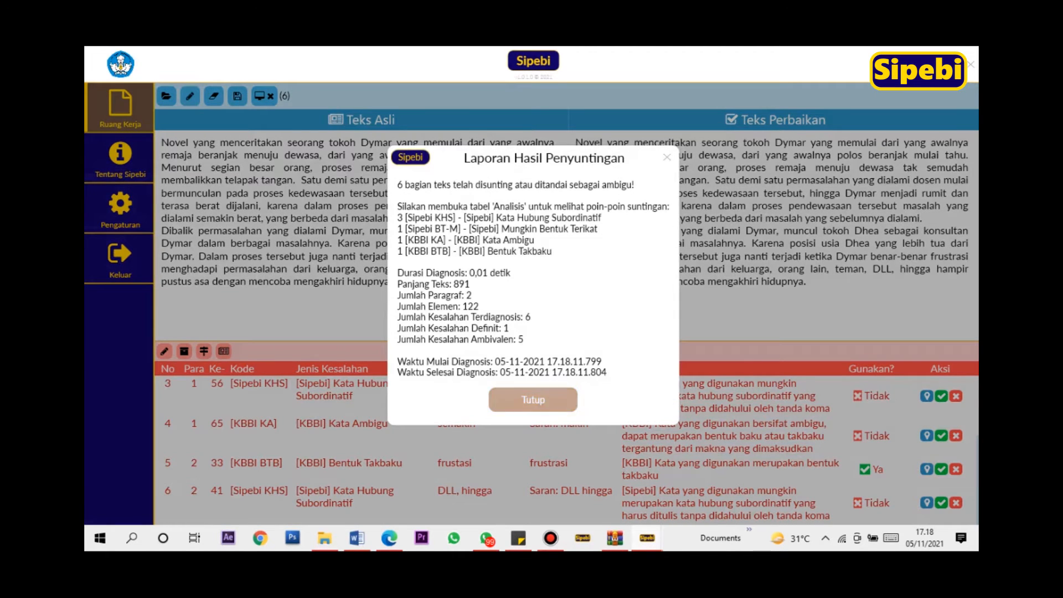
Dismiss the editing report and save the corrected text in the Downloads folder as "-Perbaikan" in Teks Sipebi format.
left_click(533, 400)
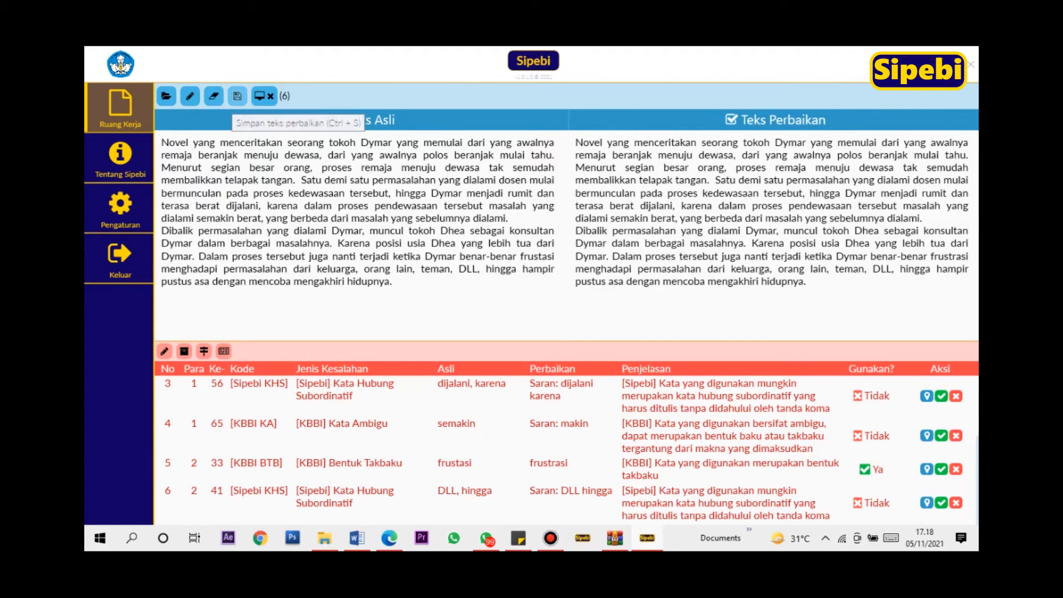
left_click(237, 96)
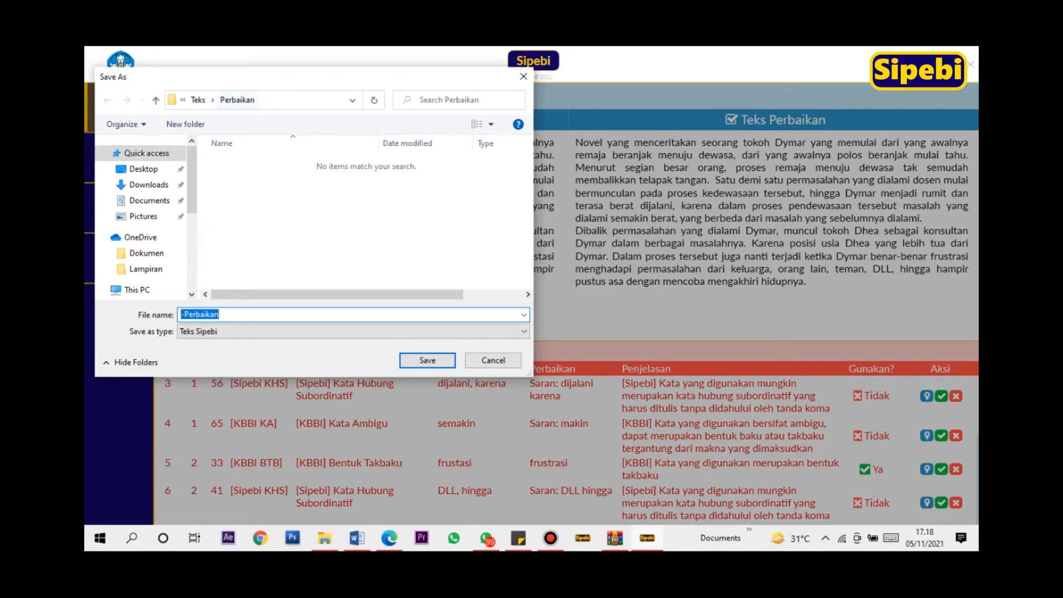
left_click(149, 184)
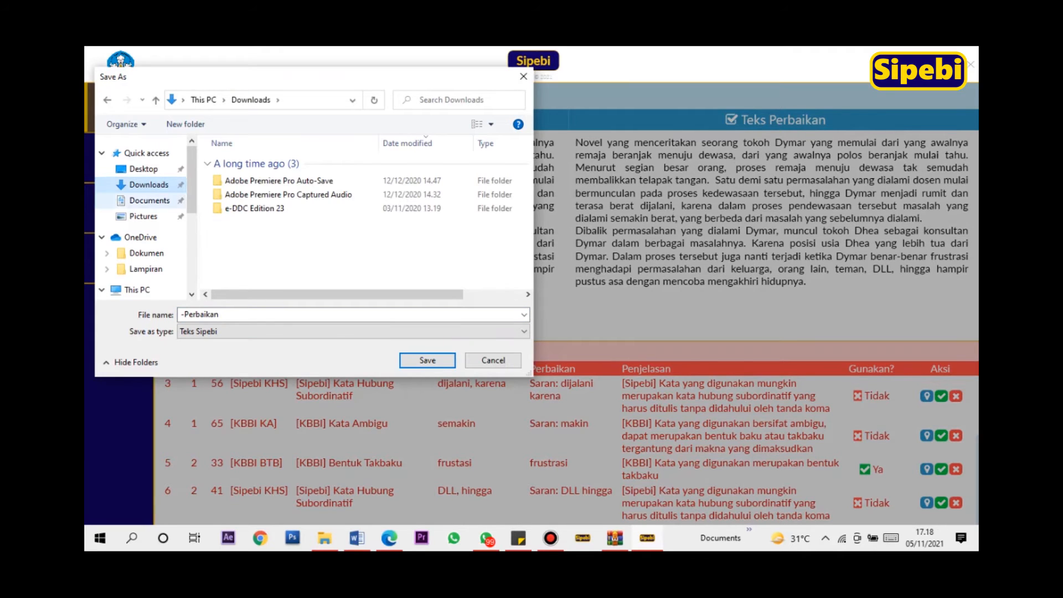
key("Return")
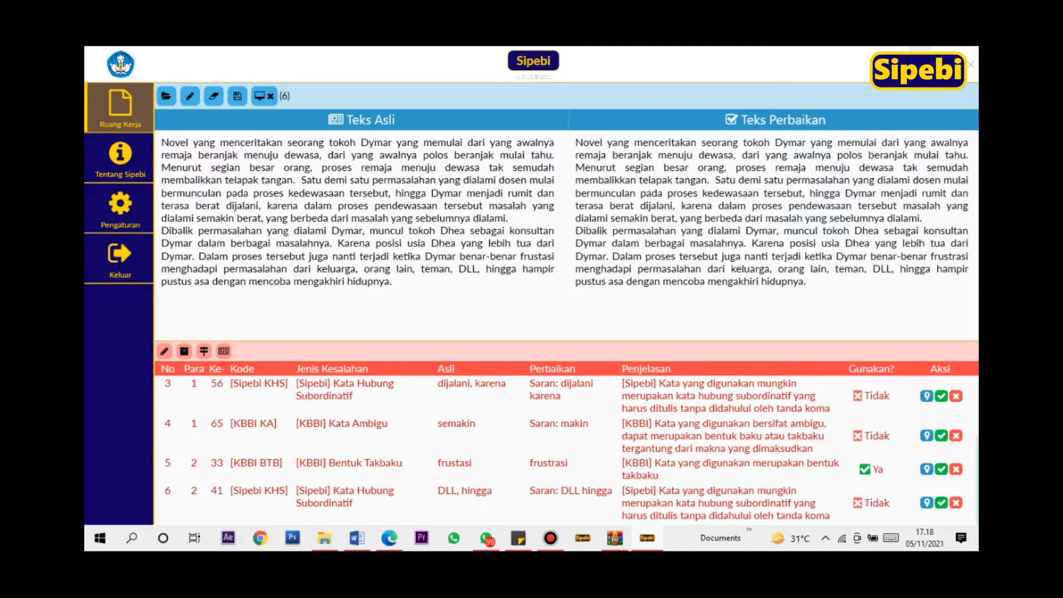
Leave Sipebi, switch to the Ejaan.id site in Edge and open its spelling correction page.
left_click(920, 65)
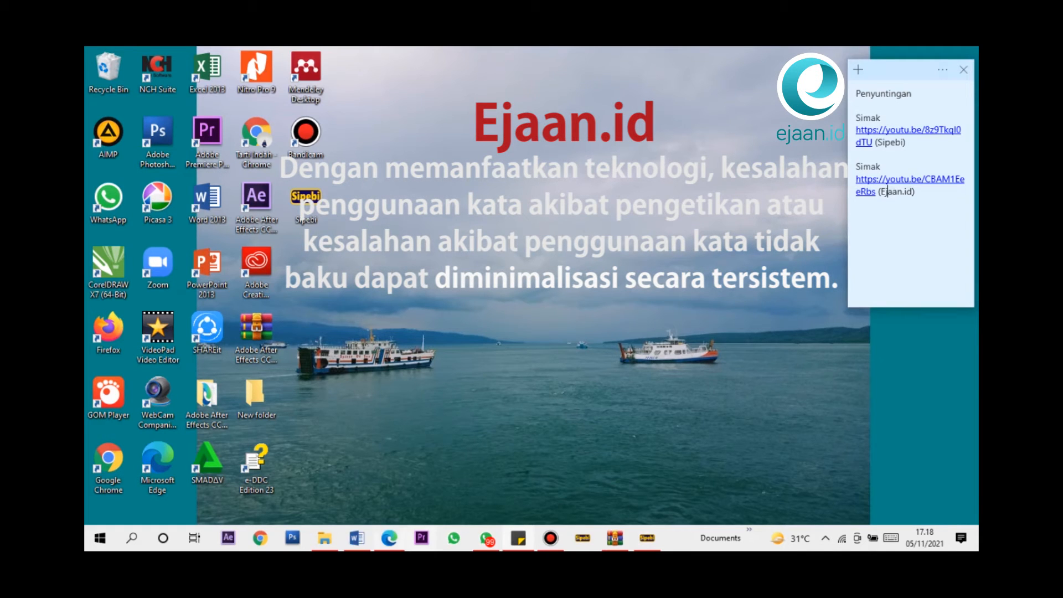
left_click(389, 538)
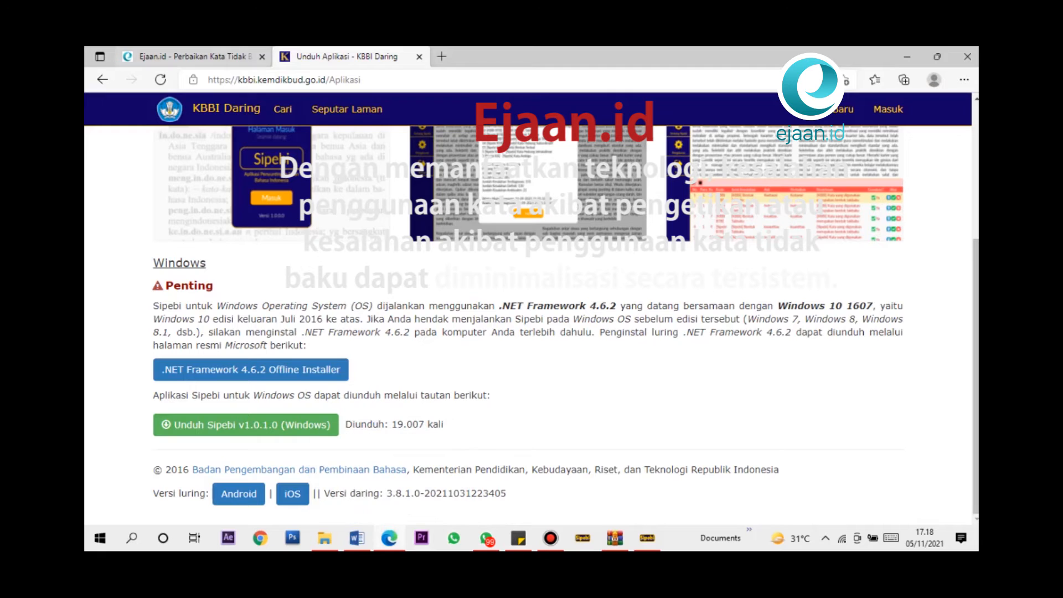
left_click(189, 56)
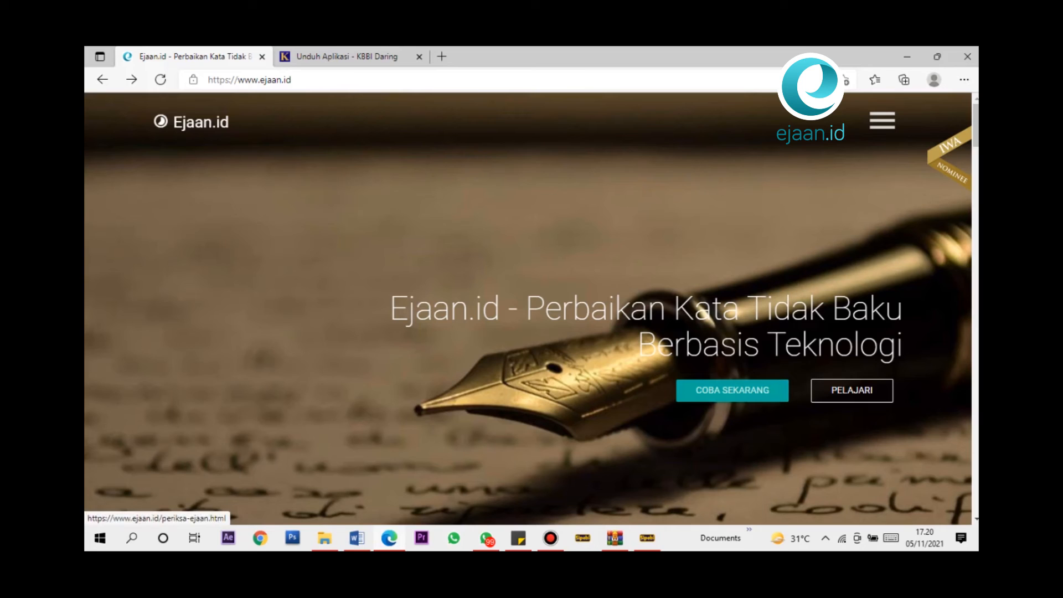
left_click(732, 391)
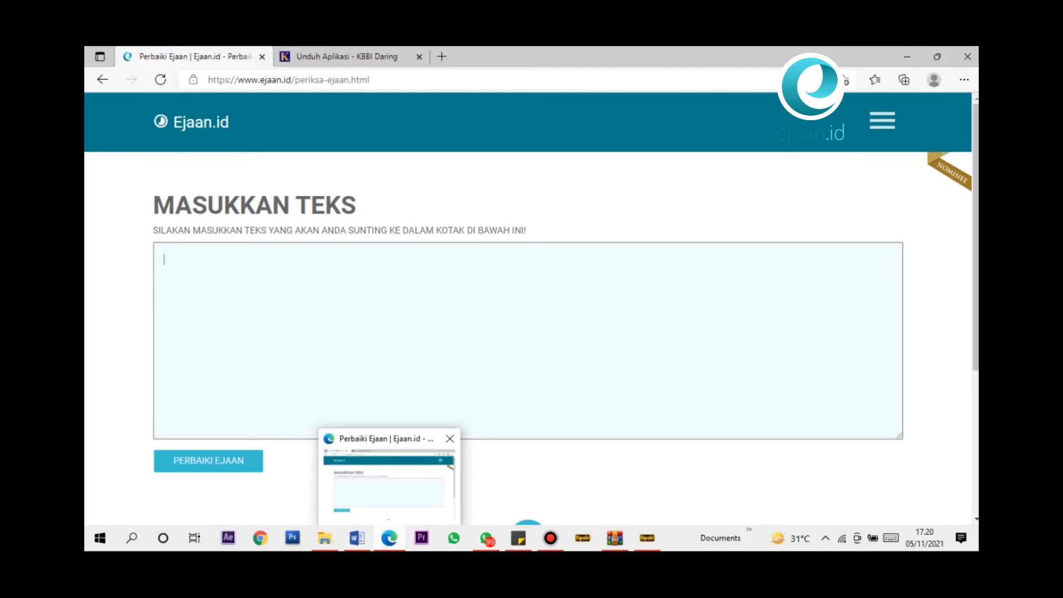
Switch to the novel outline in Word and copy both Sinopsis paragraphs again.
left_click(356, 538)
left_click(356, 483)
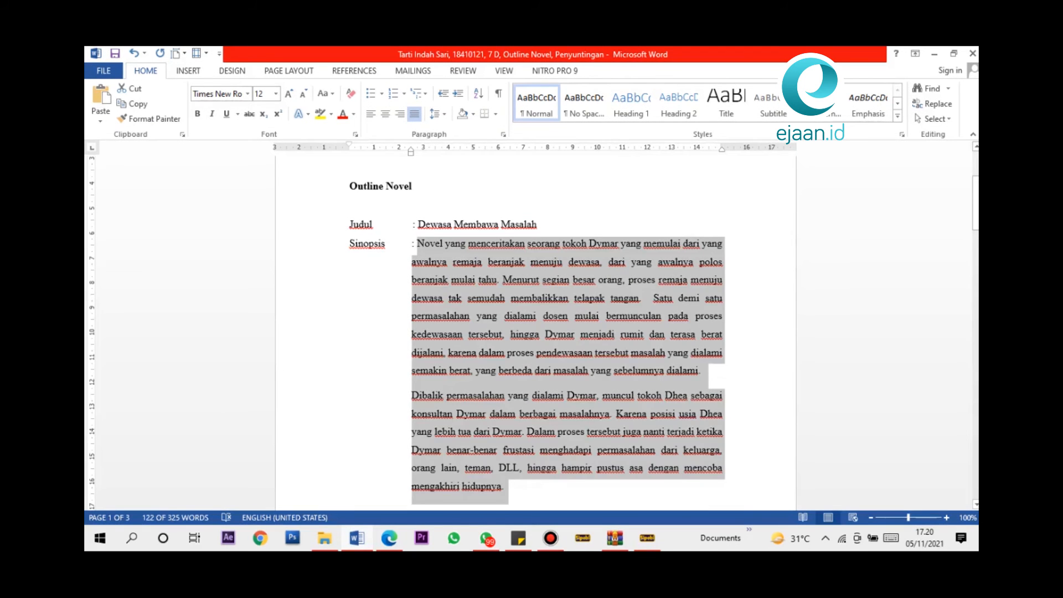
left_click(443, 280)
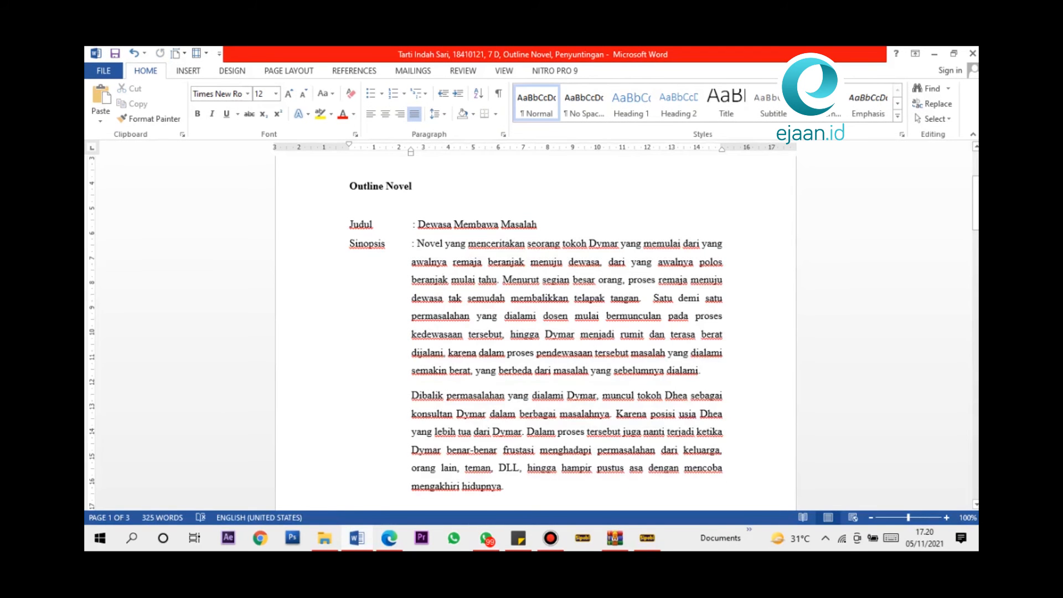
left_click_drag(417, 243, 503, 486)
key("ctrl+c")
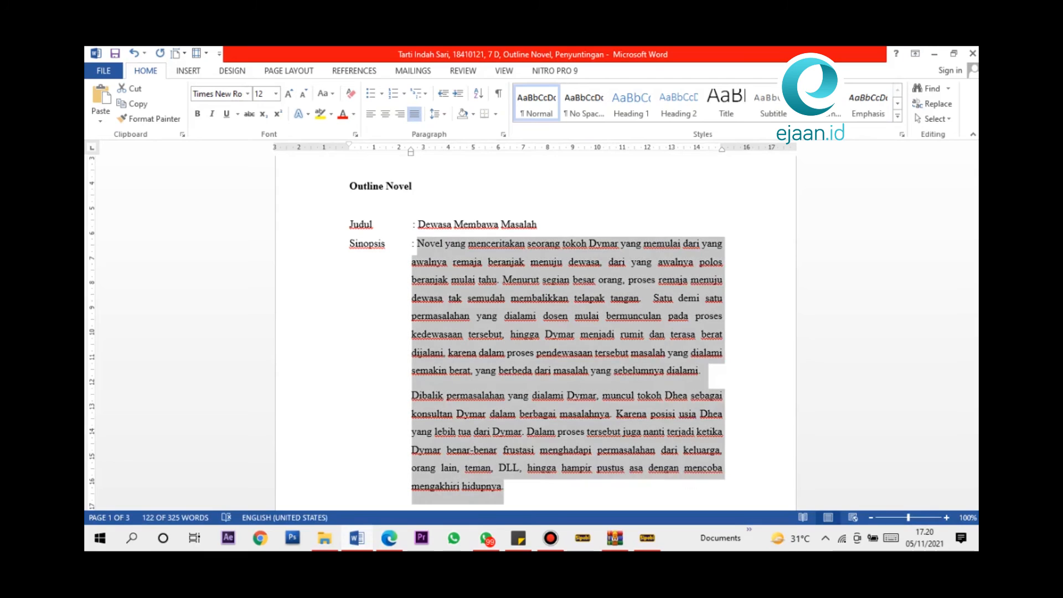
Return to Ejaan.id in Edge, paste the synopsis into the text box and run the spelling correction (Perbaiki Ejaan).
left_click(935, 54)
right_click(259, 329)
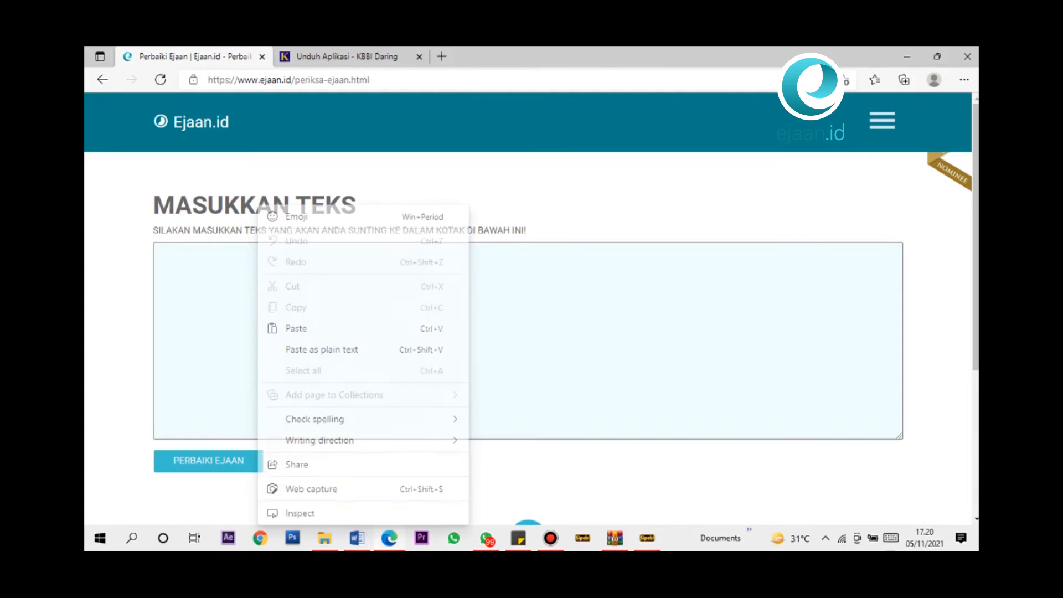
left_click(296, 328)
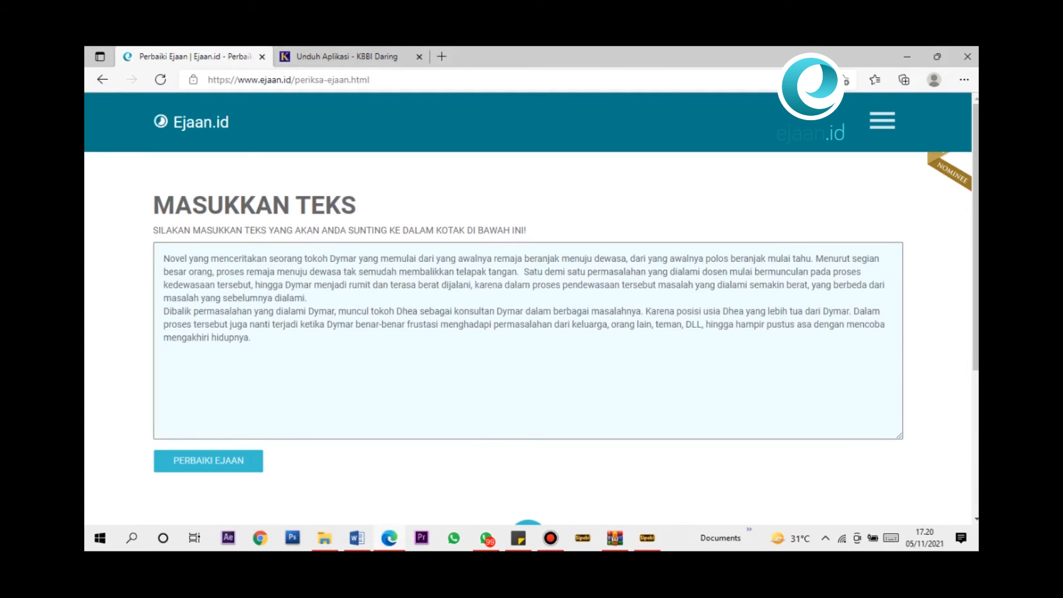
left_click(208, 460)
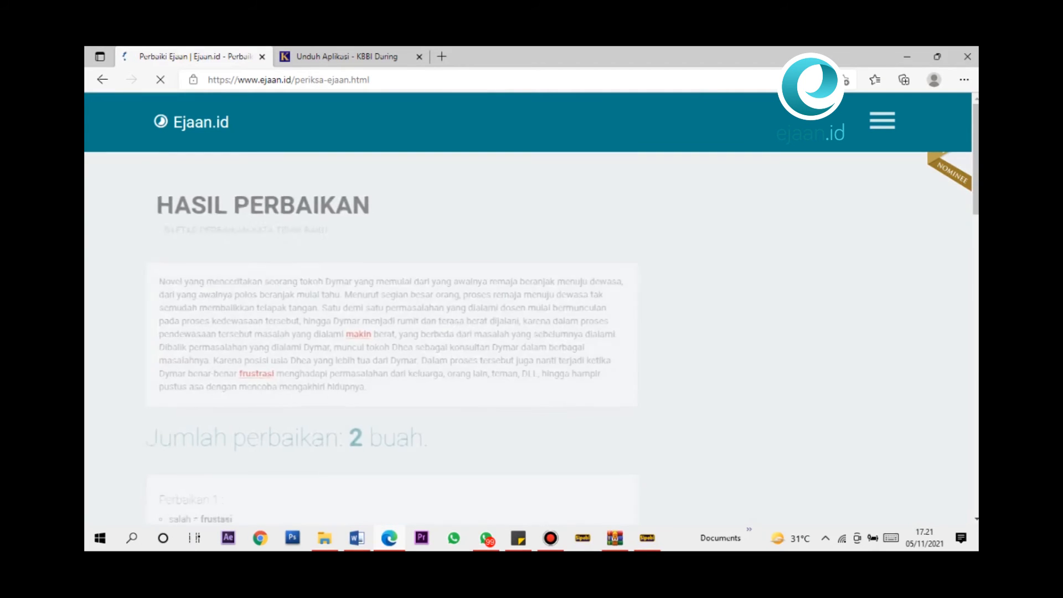
Examine the corrected synopsis under Hasil Perbaikan and compare its highlighted words with the listed wrong and correct forms.
scroll(400, 338, "down", 2)
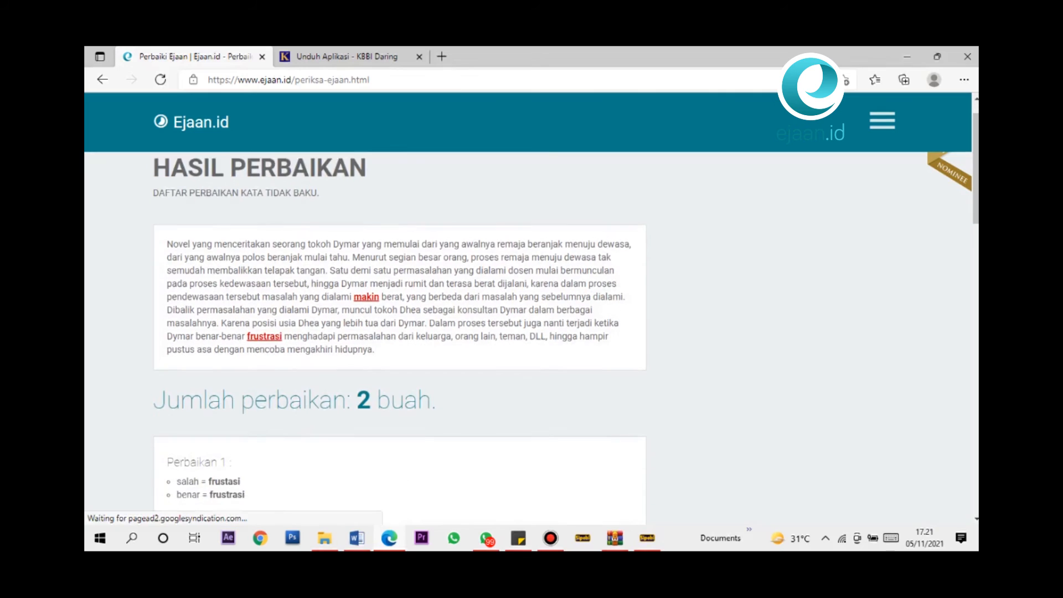
scroll(400, 338, "down", 1)
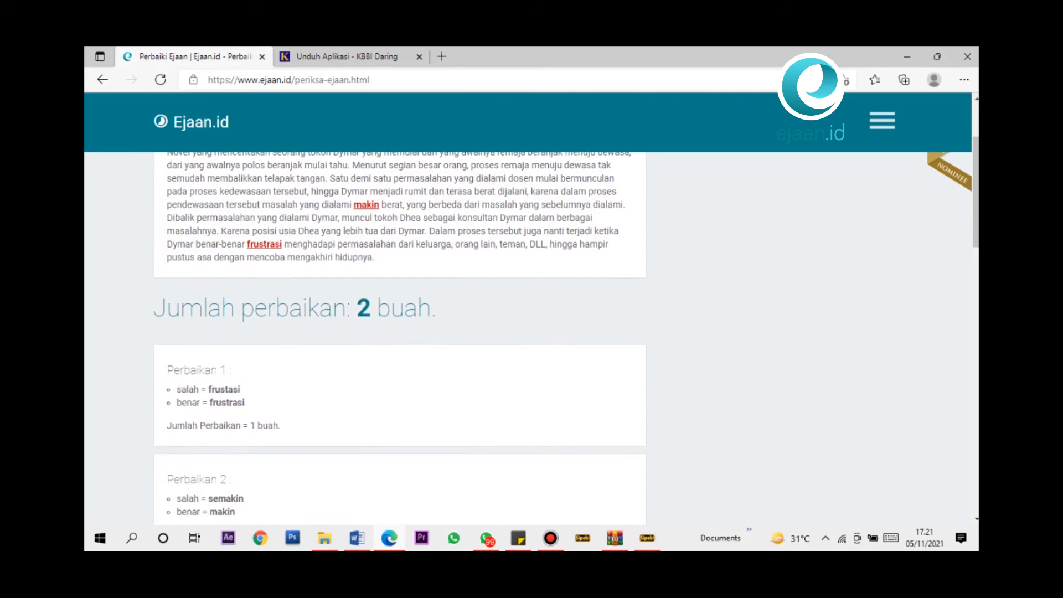
scroll(400, 337, "down", 2)
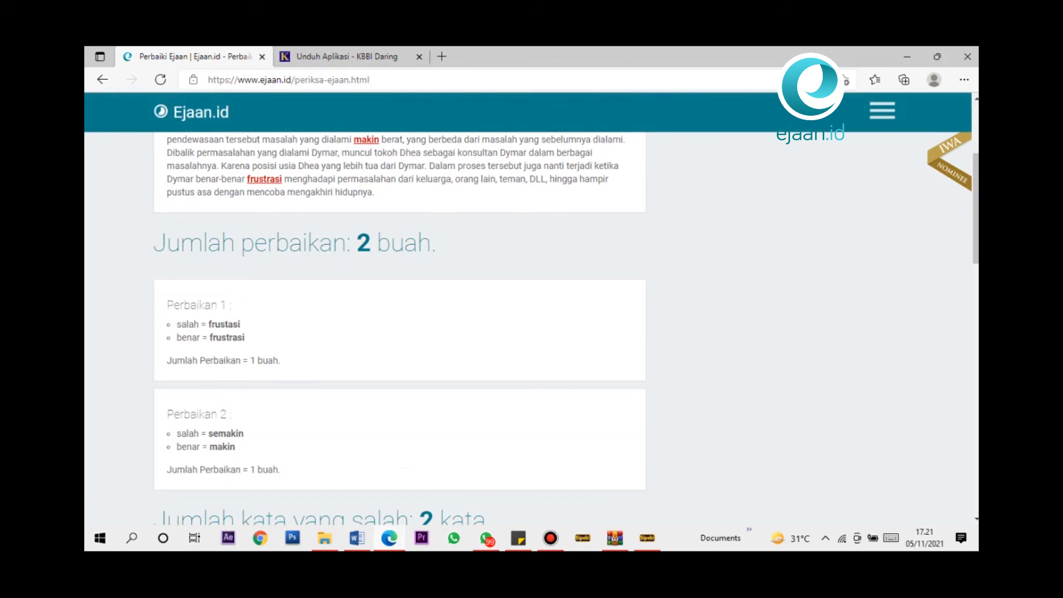
scroll(400, 328, "down", 2)
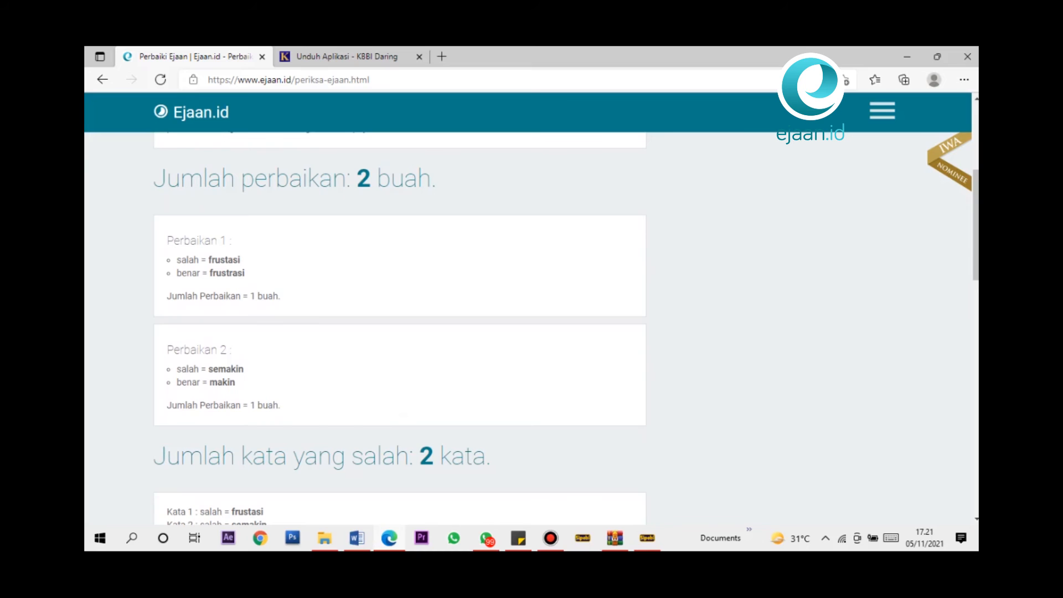
scroll(400, 328, "up", 2)
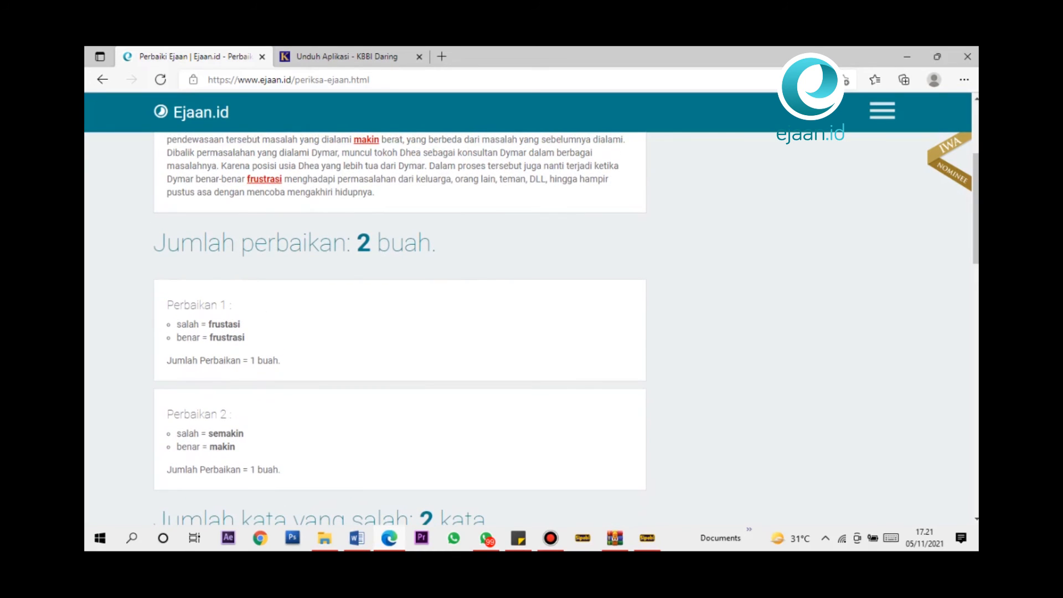
scroll(400, 329, "up", 2)
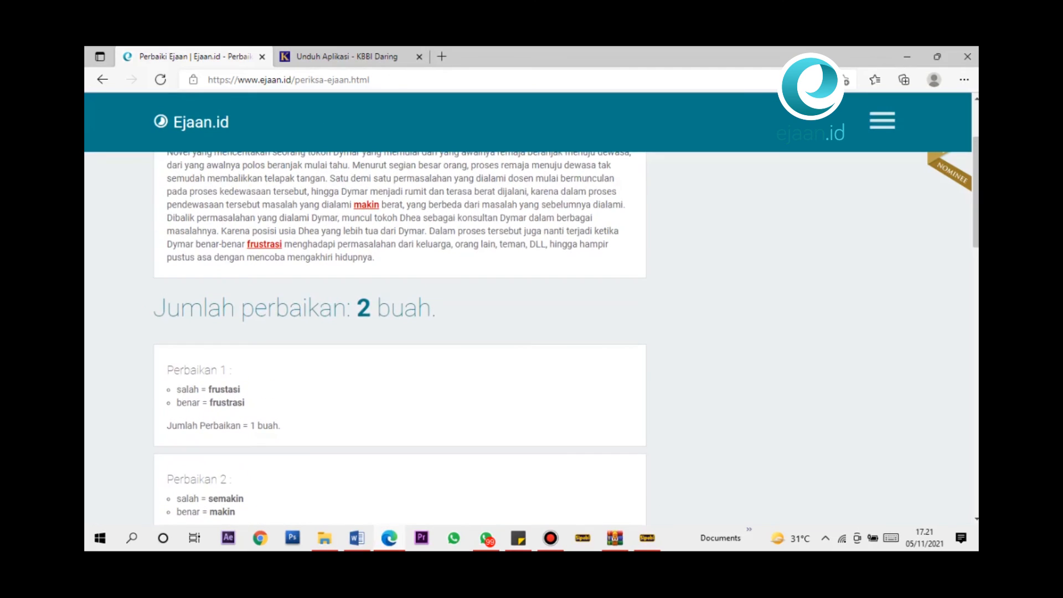
scroll(400, 329, "up", 4)
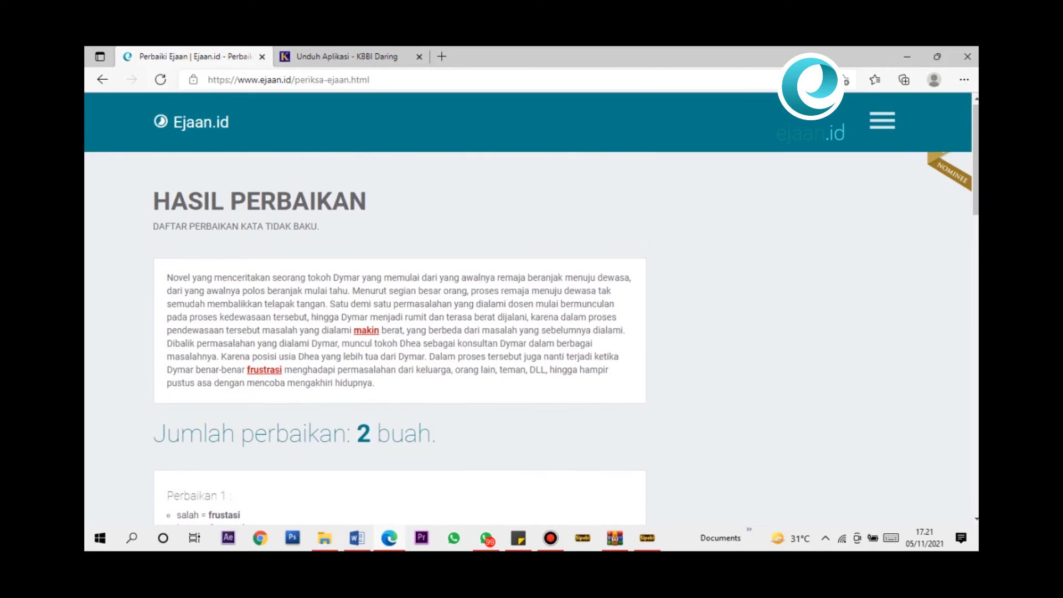
scroll(400, 329, "down", 2)
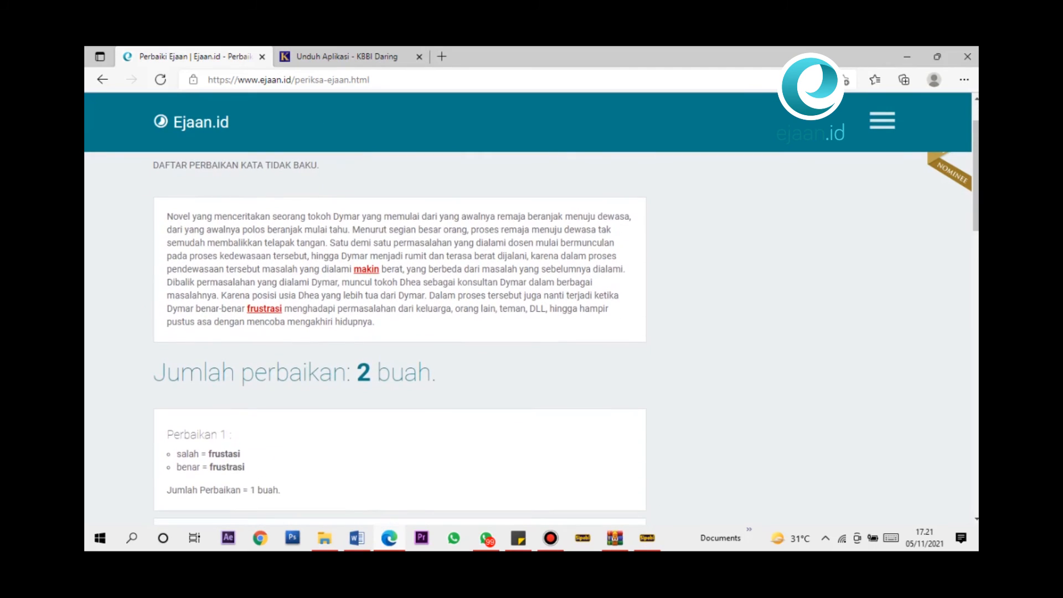
scroll(400, 329, "down", 2)
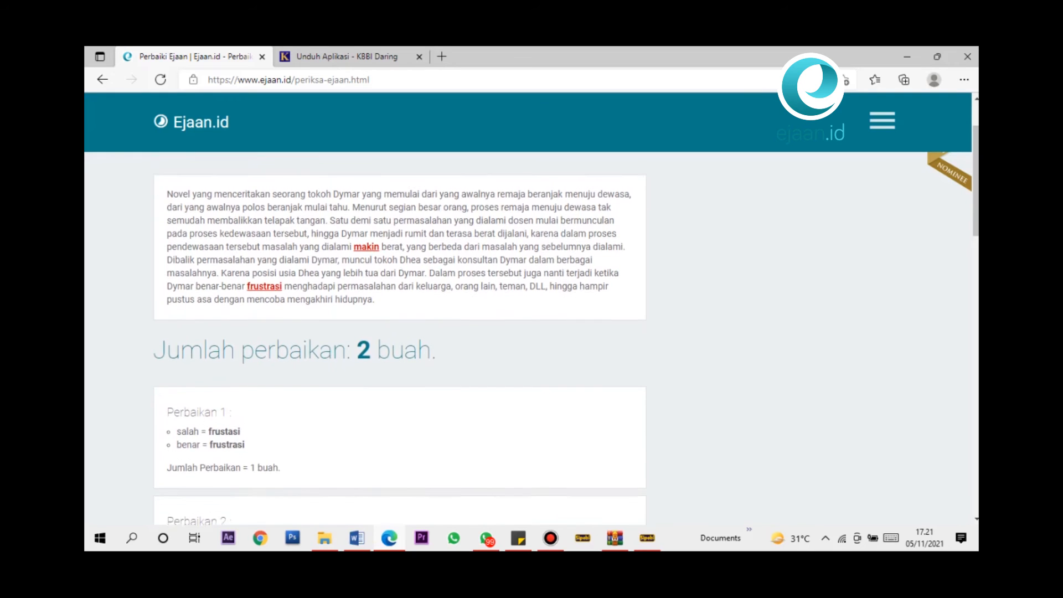
scroll(399, 329, "down", 2)
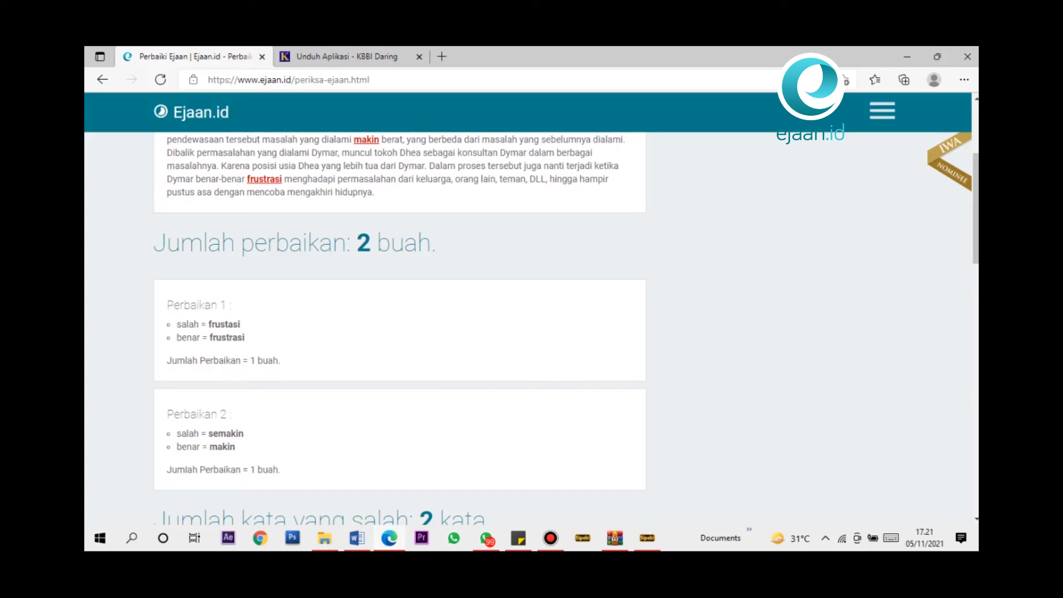
left_click_drag(208, 447, 236, 447)
left_click(237, 447)
scroll(531, 310, "up", 3)
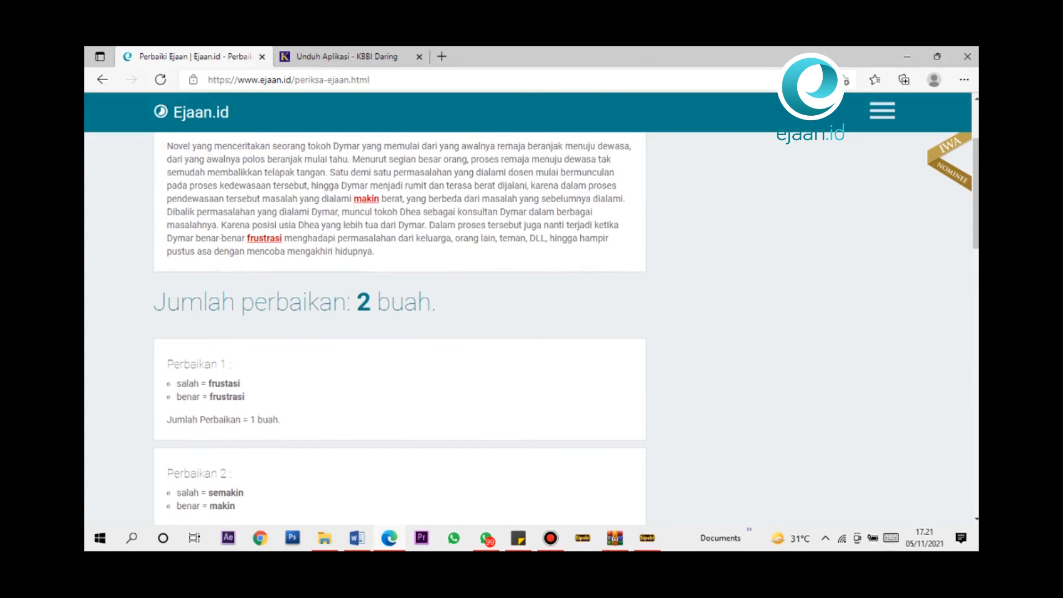
scroll(531, 310, "up", 2)
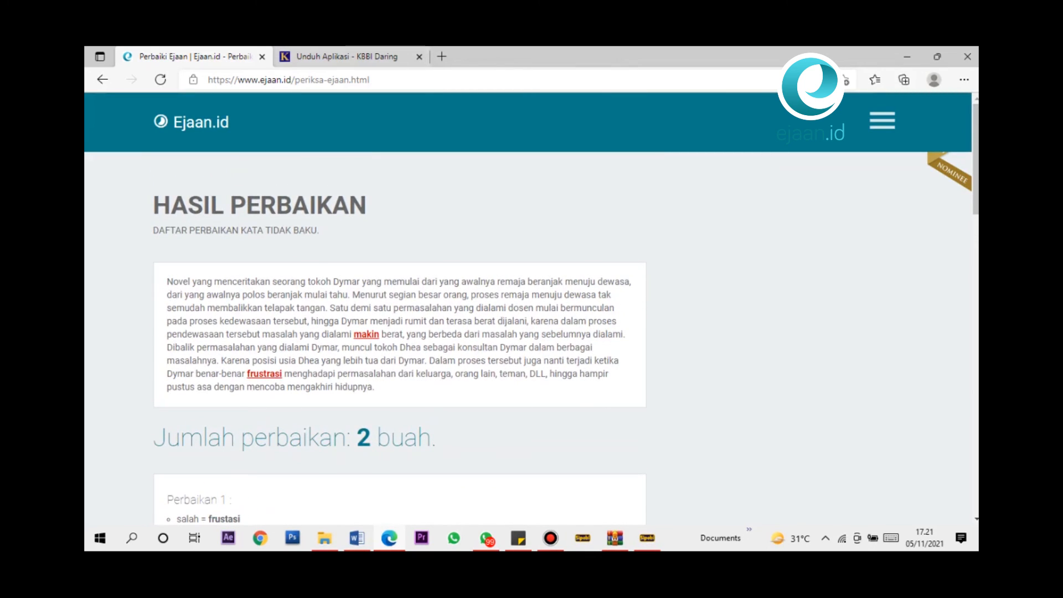
mouse_move(647, 538)
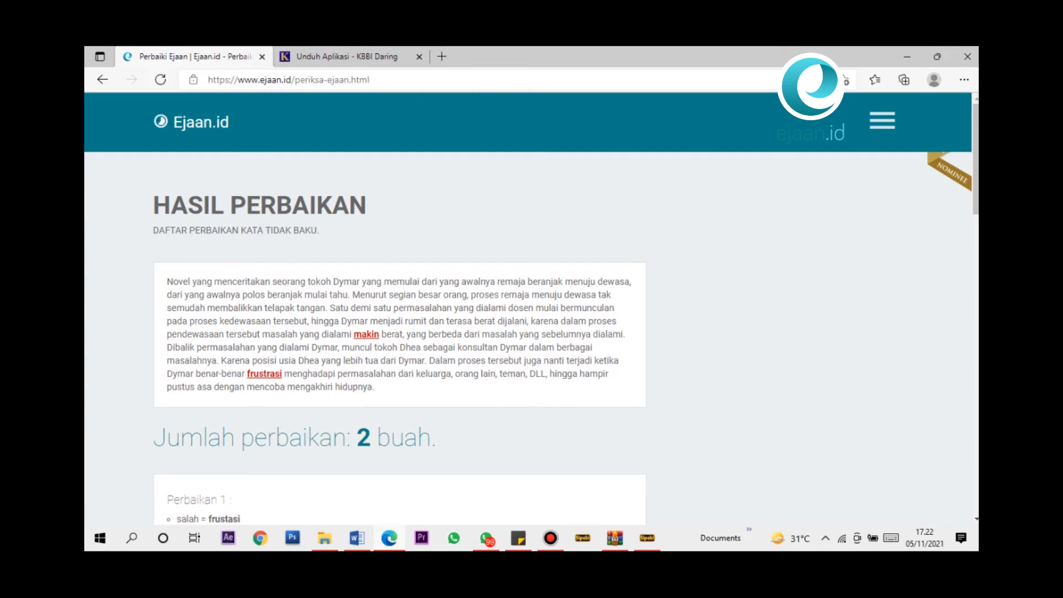
Review the correction results through to the list of wrong words, and minimize the browser.
scroll(531, 310, "down", 2)
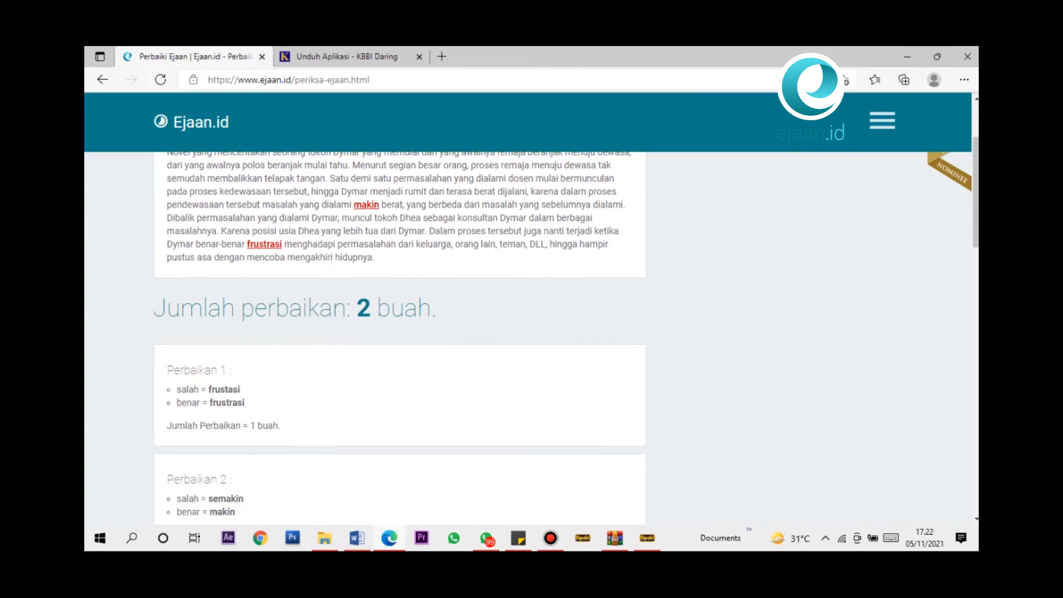
scroll(400, 310, "down", 4)
scroll(400, 310, "down", 2)
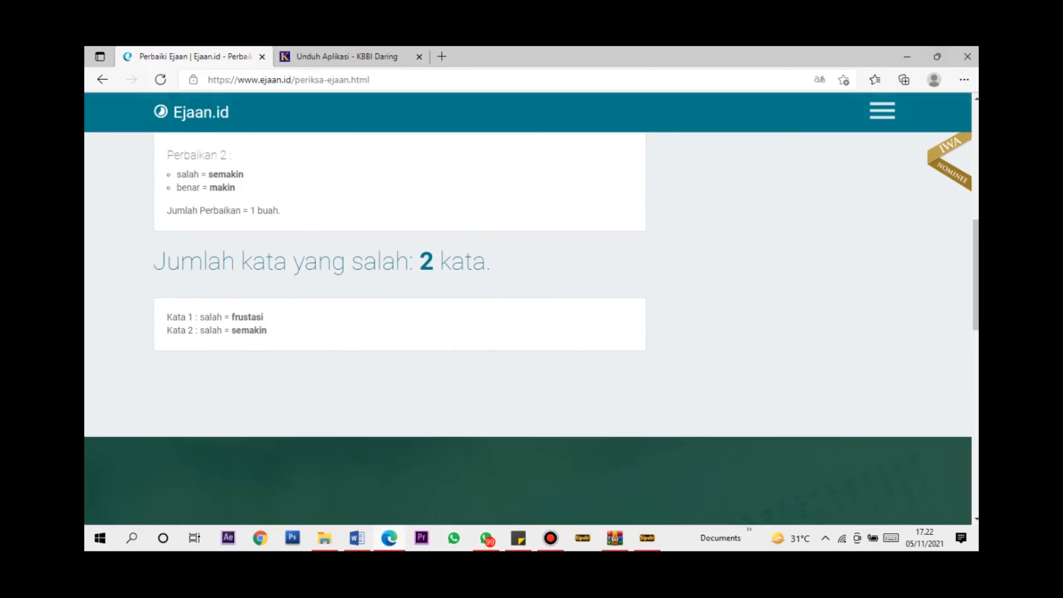
scroll(400, 310, "up", 6)
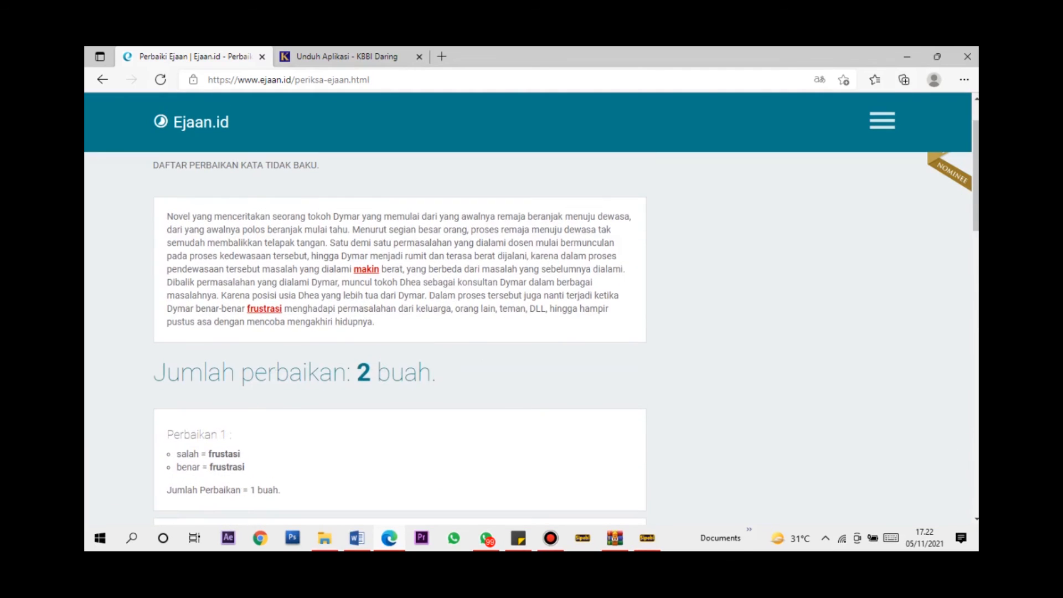
left_click(907, 56)
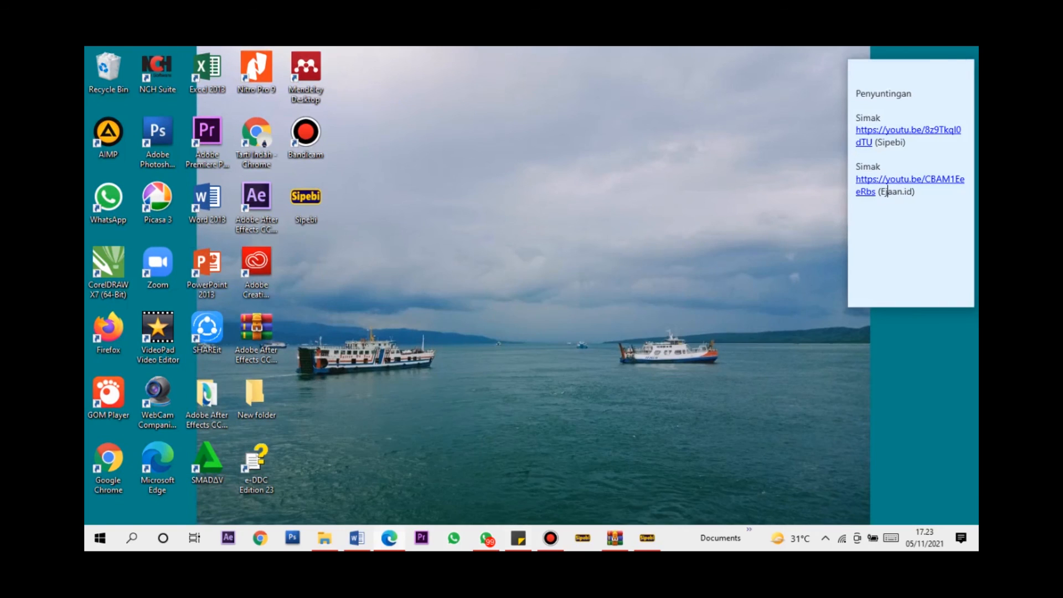